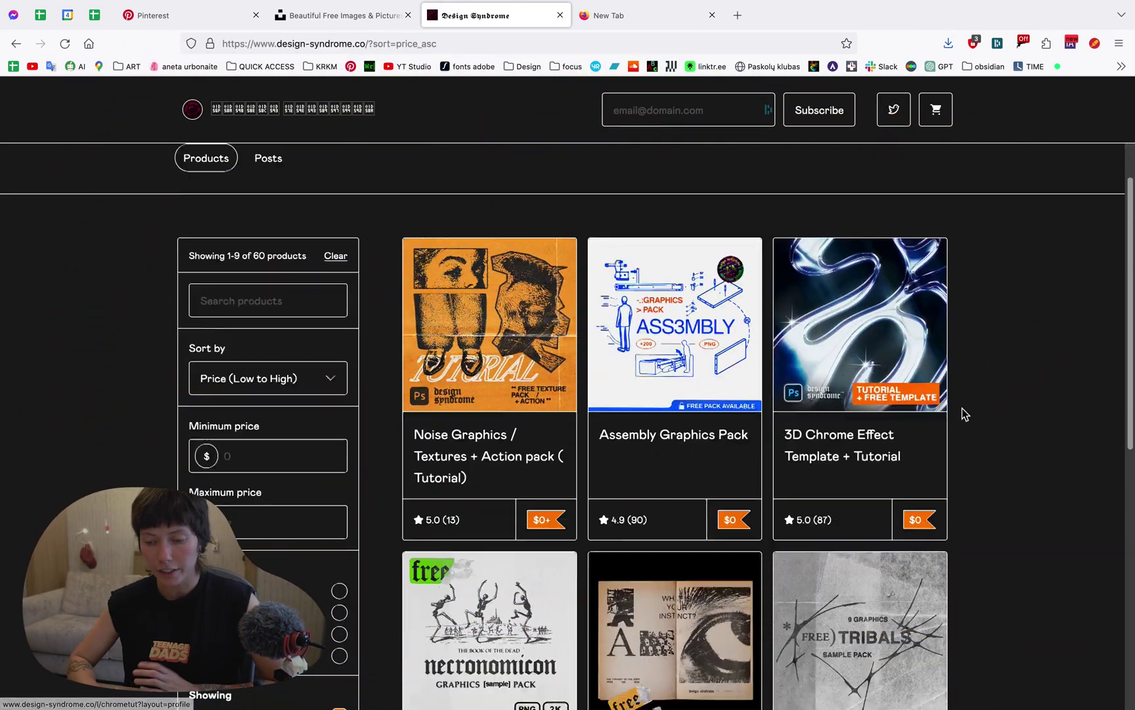
scroll(963, 414, down, 2)
scroll(843, 355, down, 3)
scroll(728, 302, down, 1)
scroll(728, 301, down, 1)
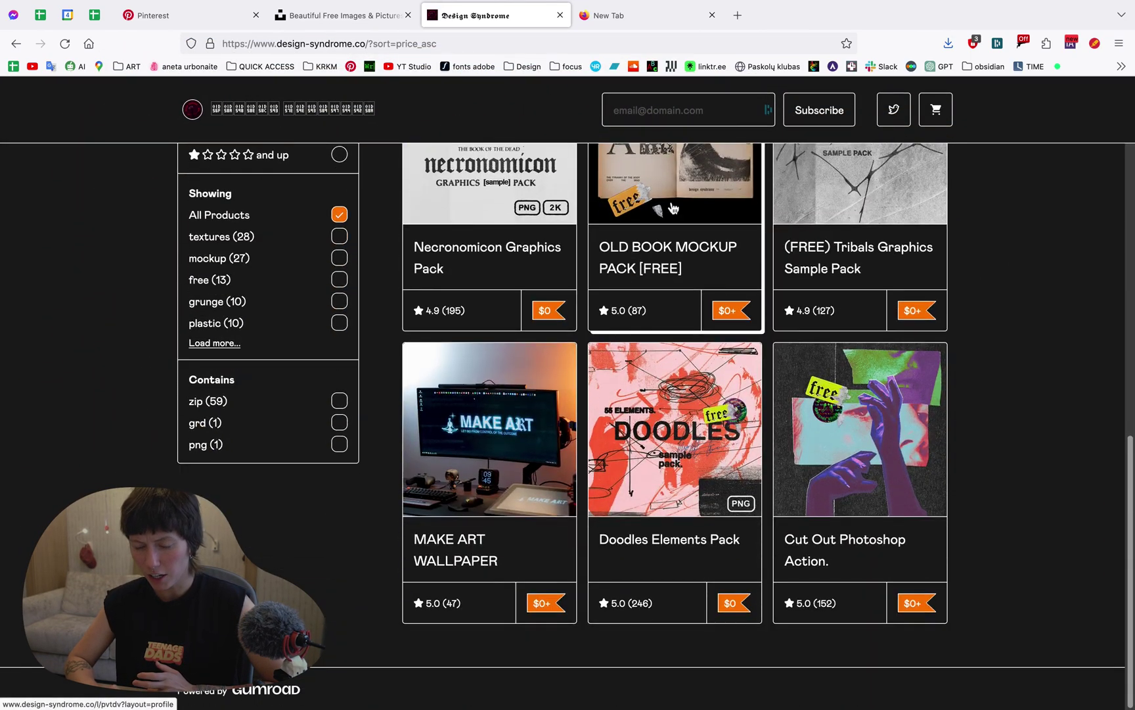
scroll(672, 207, down, 3)
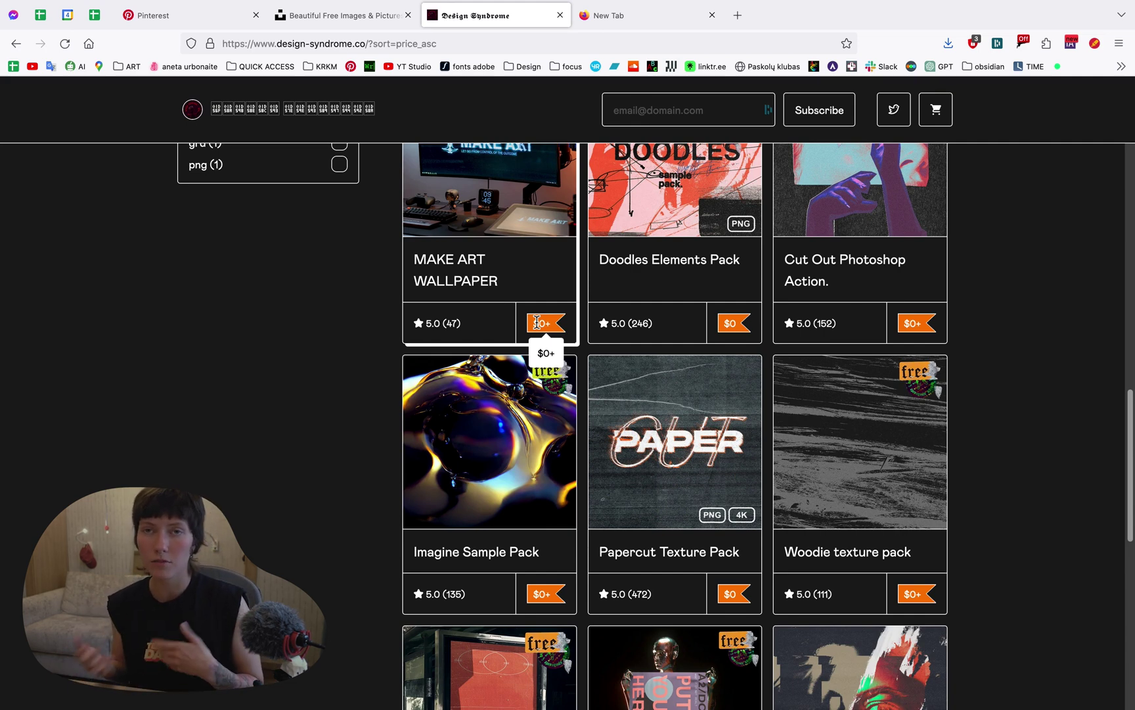
scroll(368, 296, up, 10)
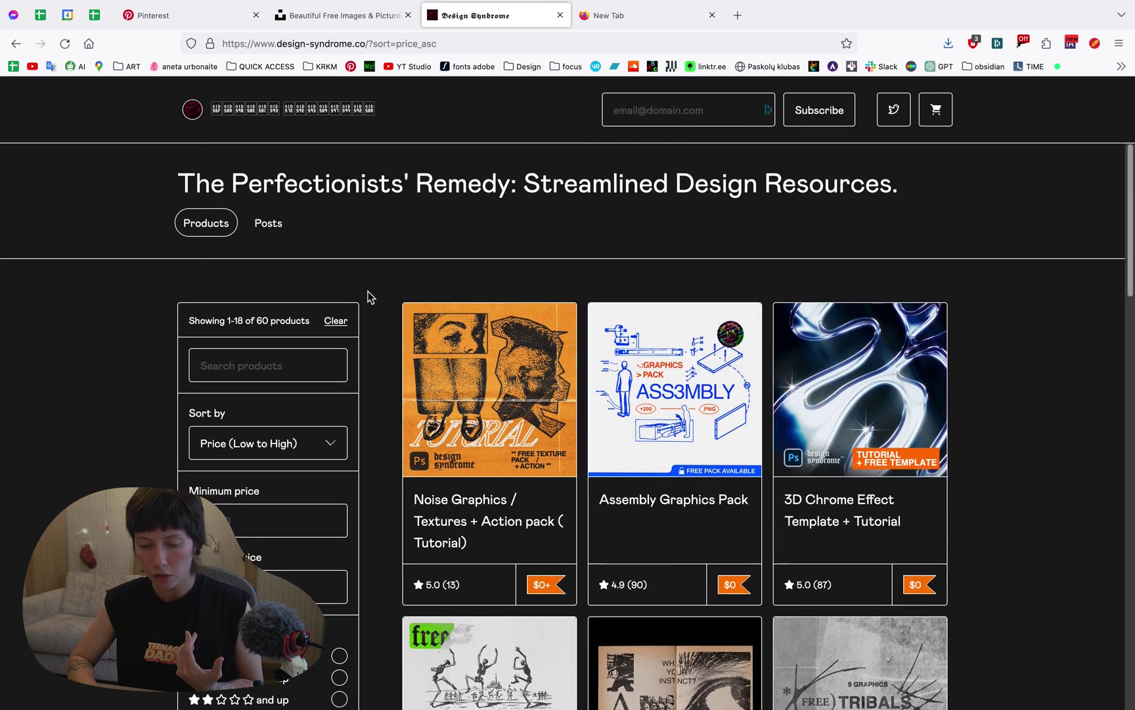
- Browse the profile's 936 liked Unsplash photos, then switch to the Pinterest home feed
click(296, 18)
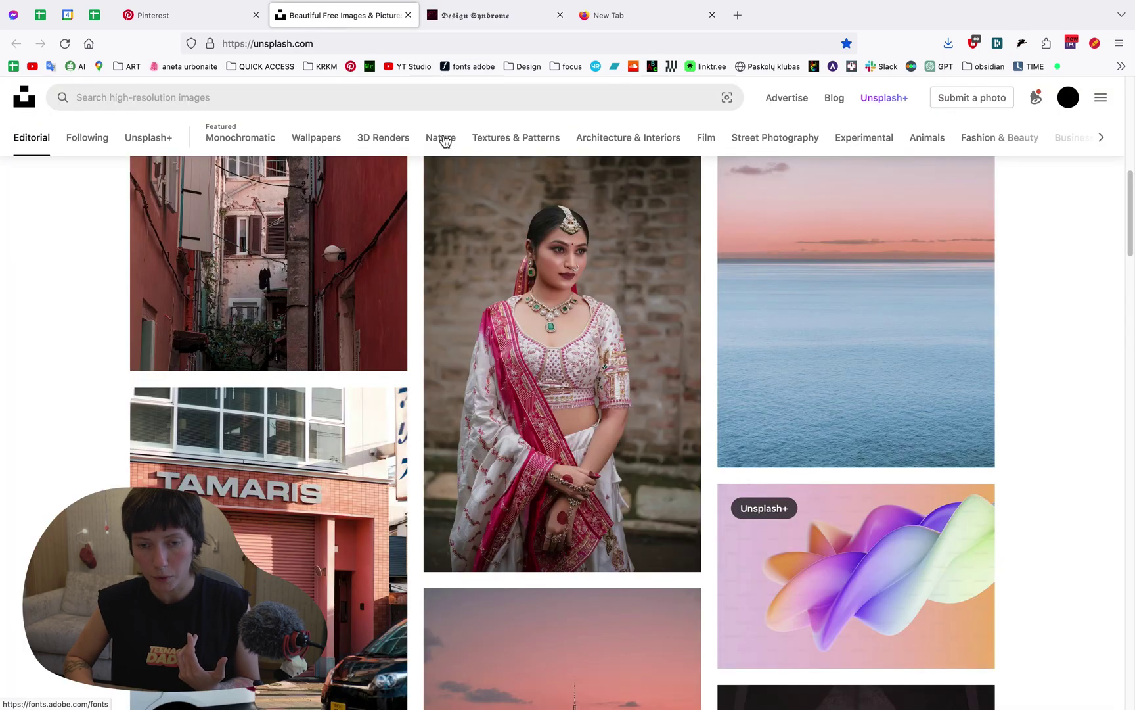
click(972, 144)
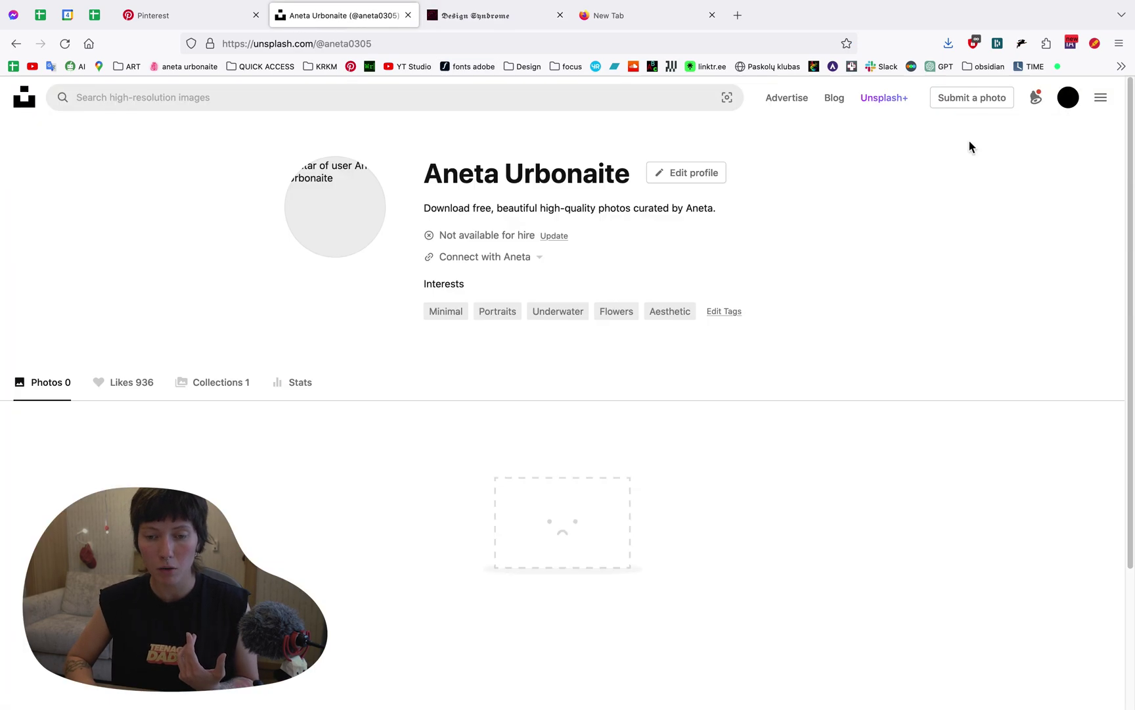
click(124, 382)
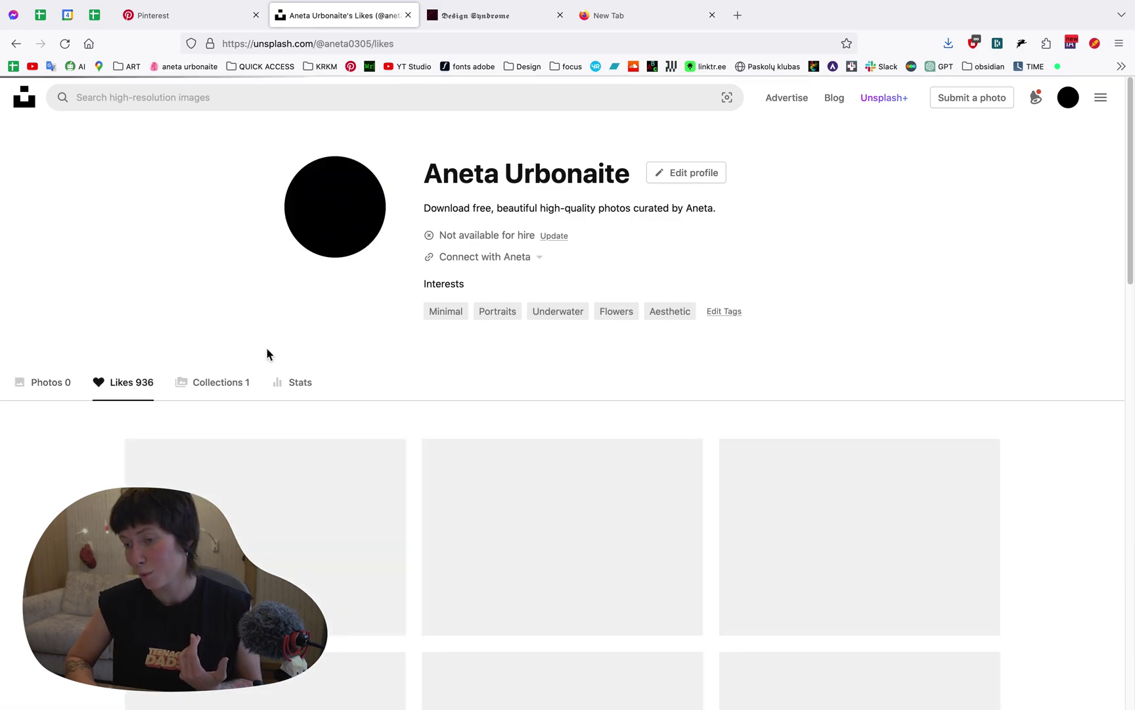
scroll(297, 265, down, 3)
scroll(297, 265, down, 2)
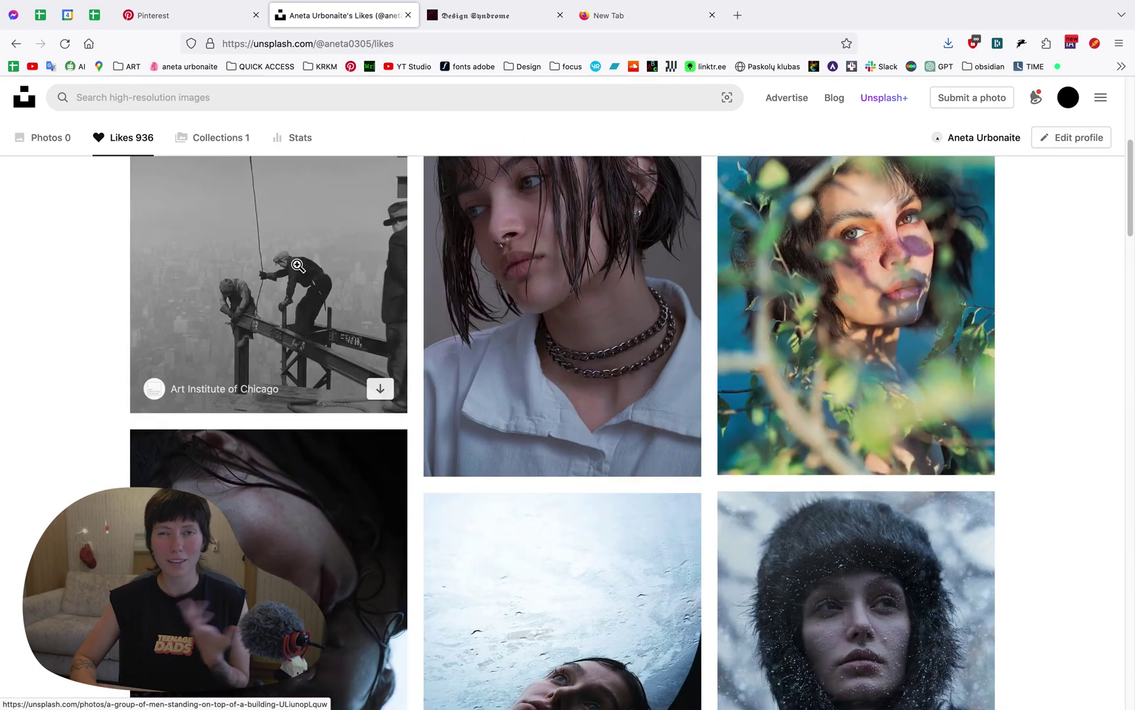
scroll(298, 264, down, 5)
scroll(297, 265, down, 1)
scroll(297, 265, down, 5)
scroll(297, 264, down, 5)
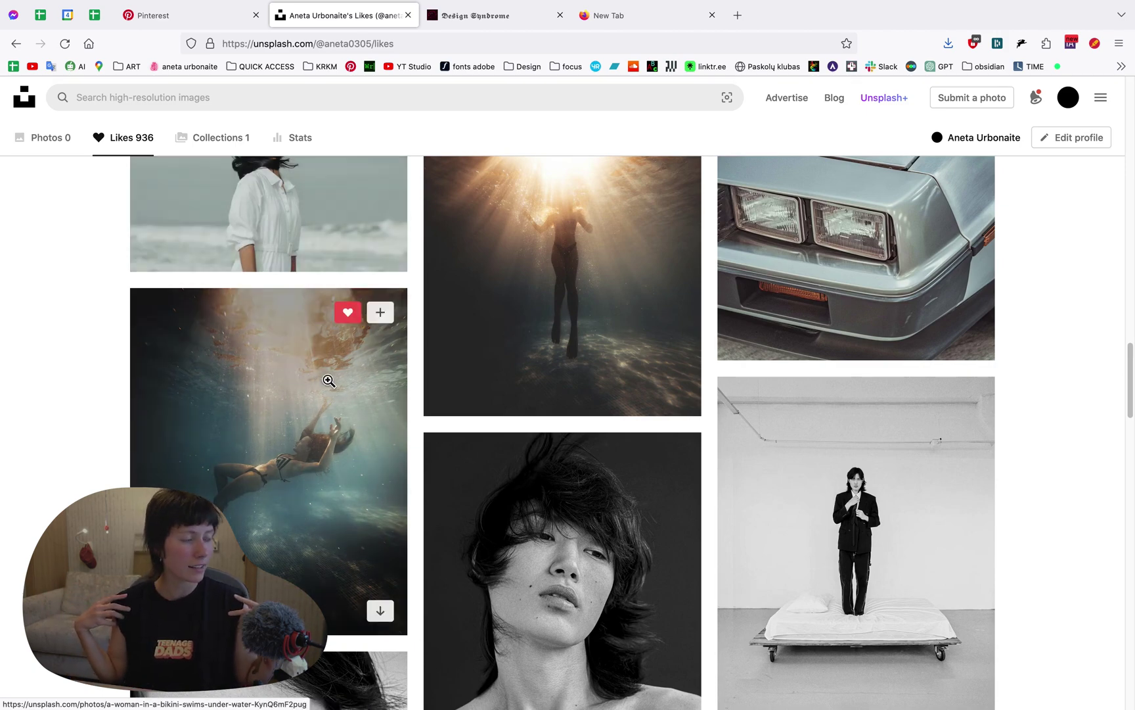
scroll(328, 386, down, 2)
scroll(369, 415, down, 2)
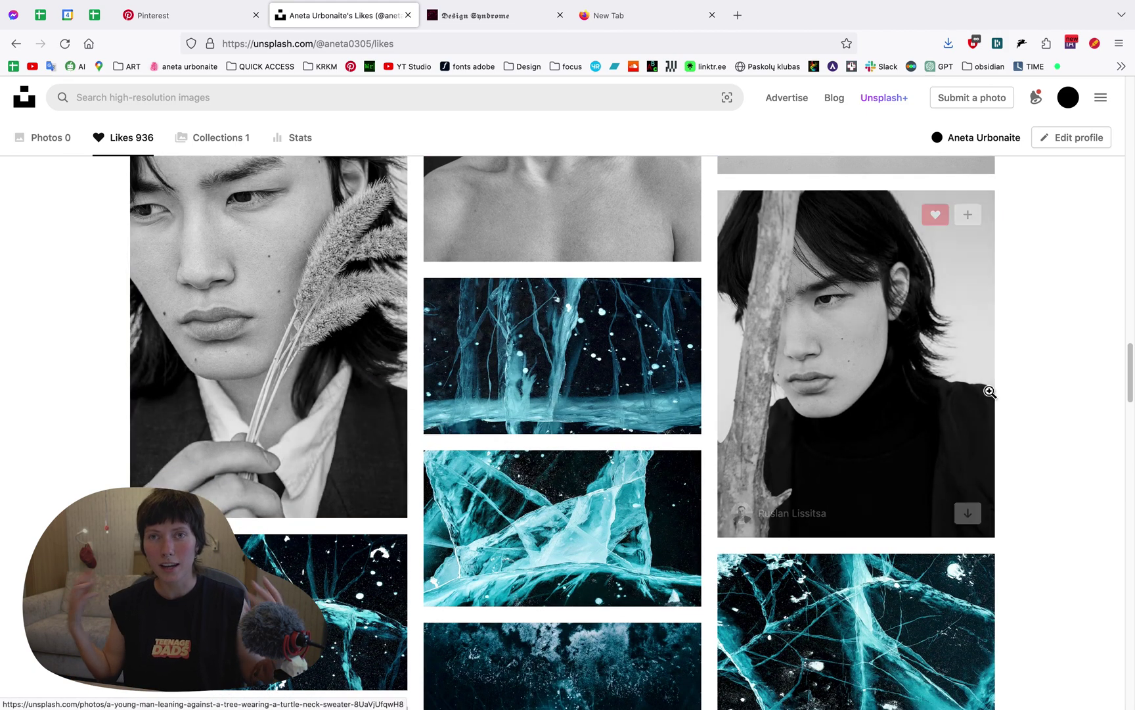
mouse_move(856, 365)
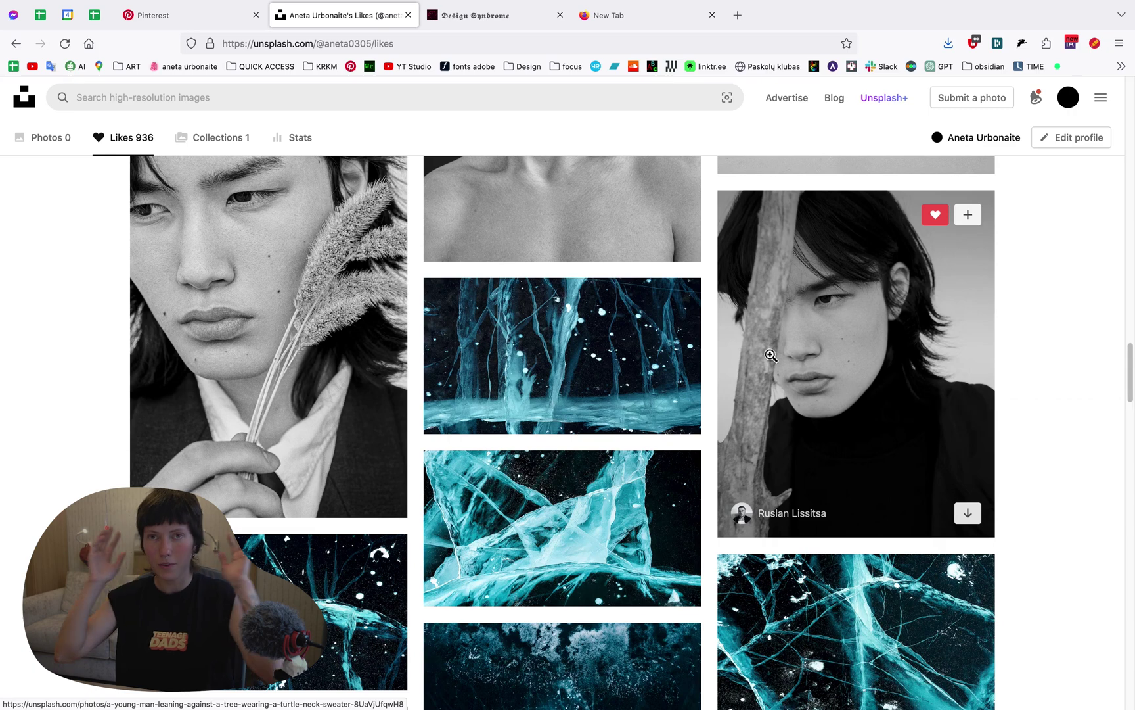
scroll(621, 373, down, 5)
scroll(426, 395, down, 5)
click(187, 15)
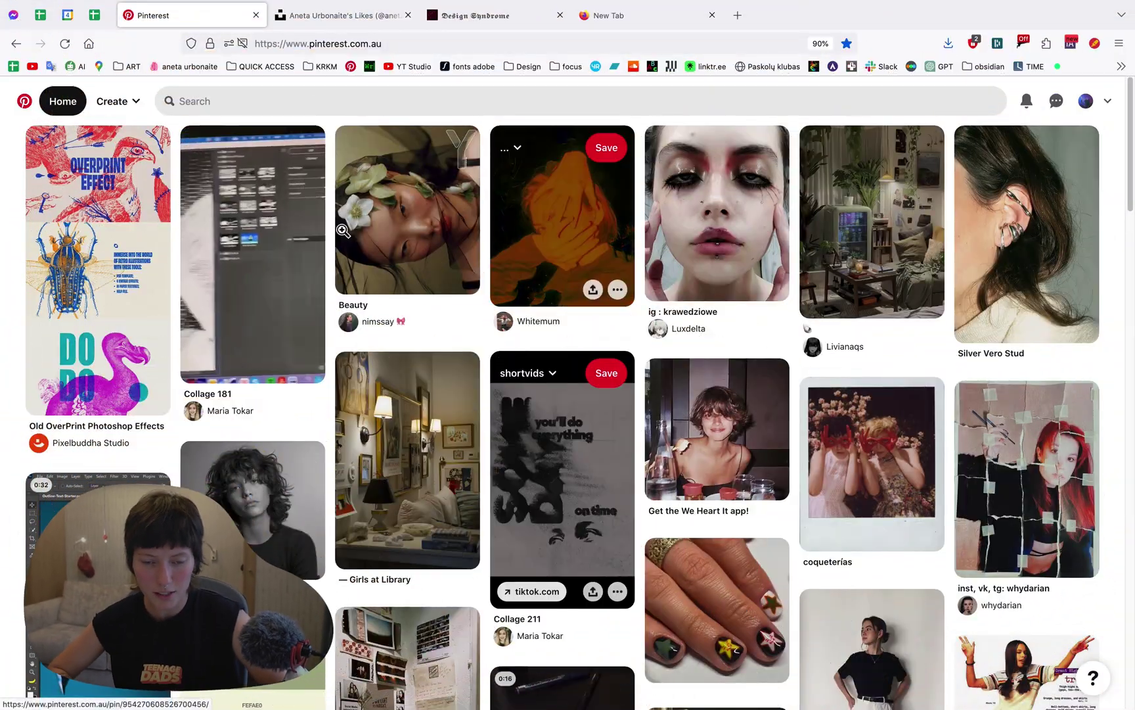
scroll(342, 231, down, 8)
scroll(343, 230, down, 10)
scroll(342, 230, up, 15)
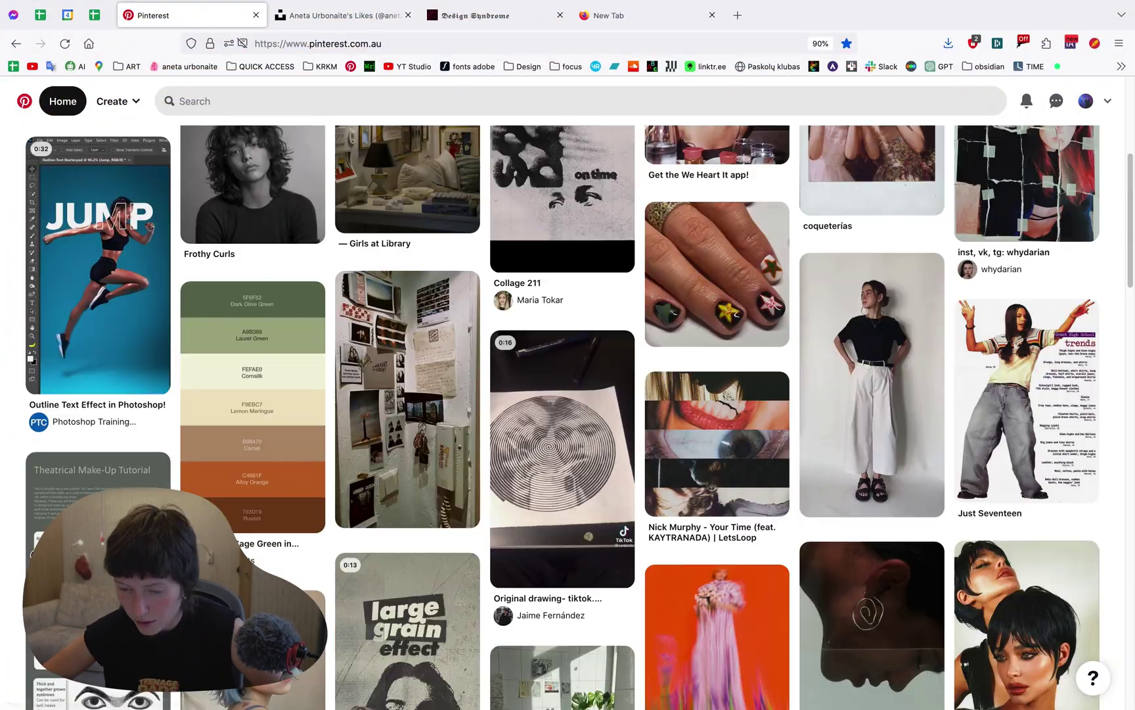
scroll(568, 417, up, 4)
scroll(568, 416, down, 6)
scroll(568, 417, down, 5)
scroll(568, 417, down, 5)
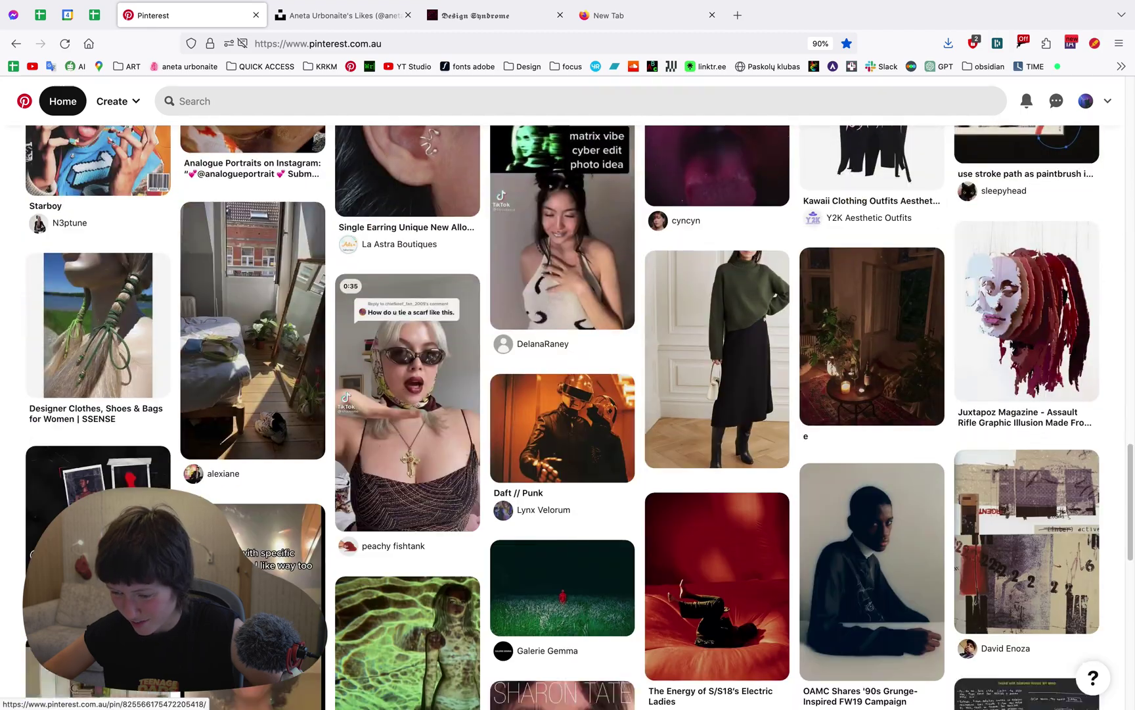
scroll(97, 205, down, 5)
scroll(586, 385, down, 5)
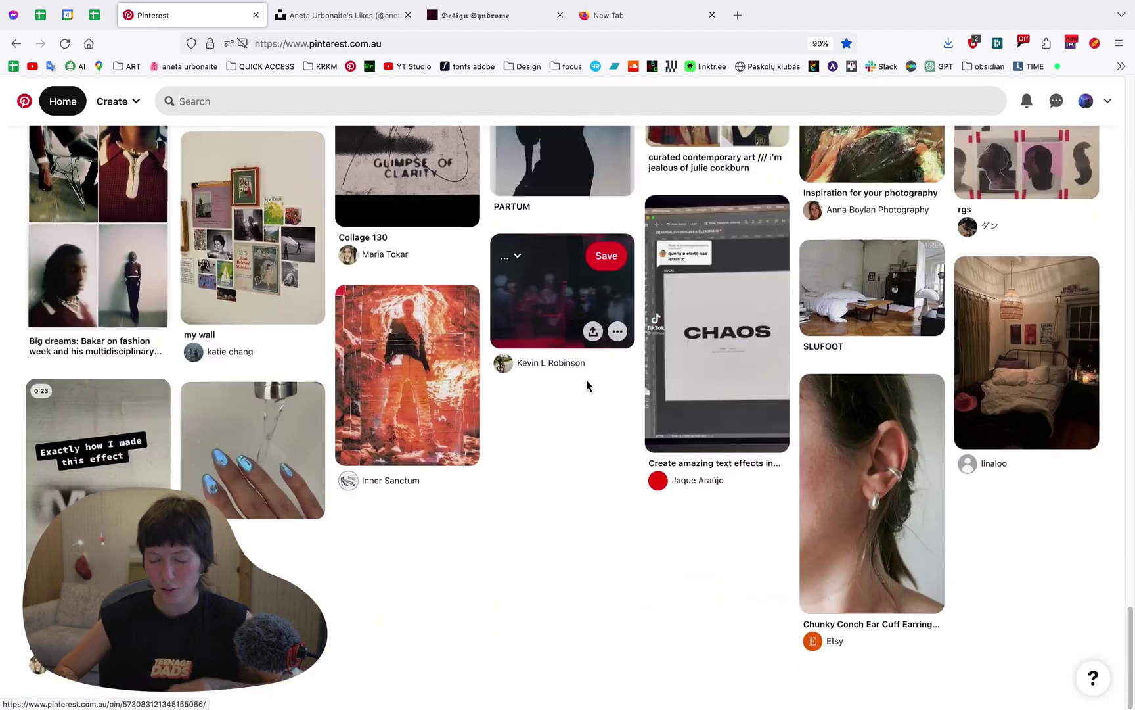
scroll(586, 380, down, 3)
scroll(586, 379, down, 4)
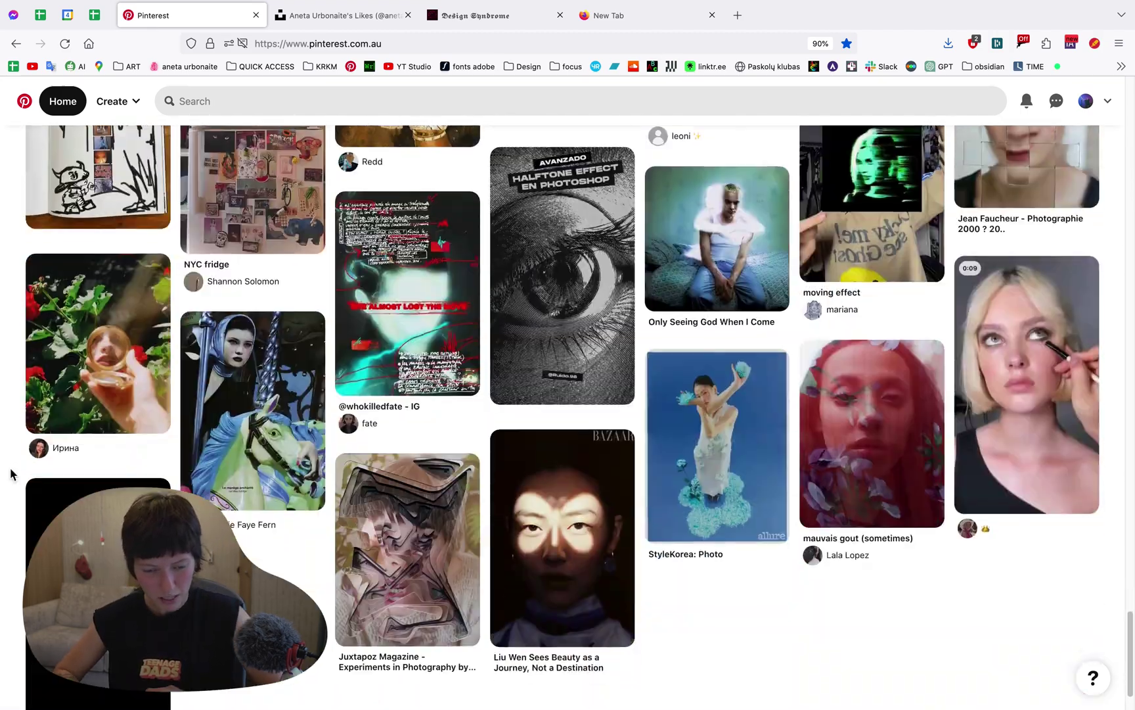
scroll(830, 291, down, 2)
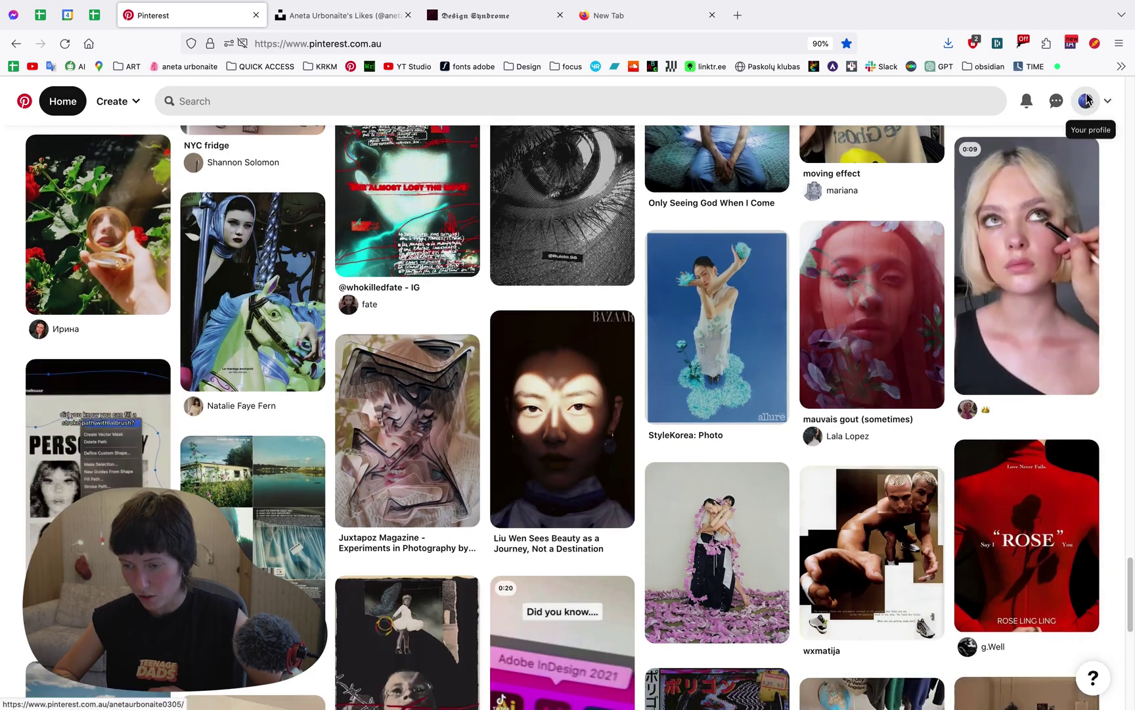
- Browse the ART DIRECTION / GRAPHICS board's More ideas pins, then return to Unsplash Likes
click(1085, 101)
click(333, 424)
click(532, 284)
scroll(12, 222, down, 10)
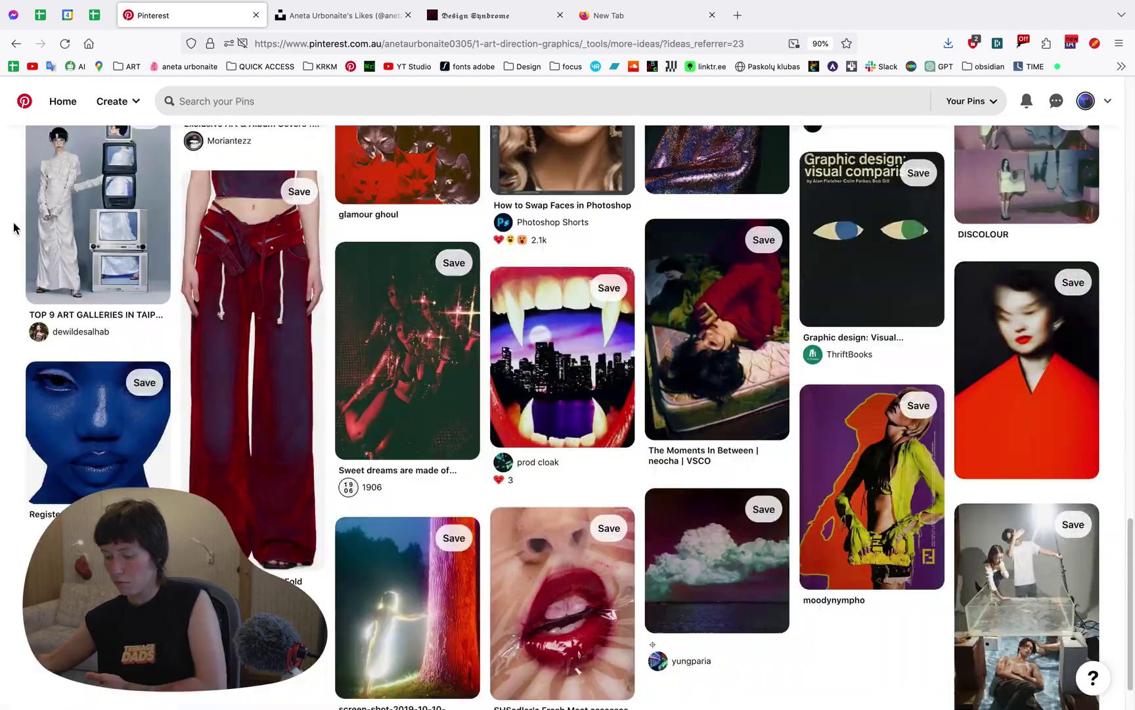
scroll(12, 266, down, 10)
scroll(2, 410, down, 10)
scroll(2, 410, down, 2)
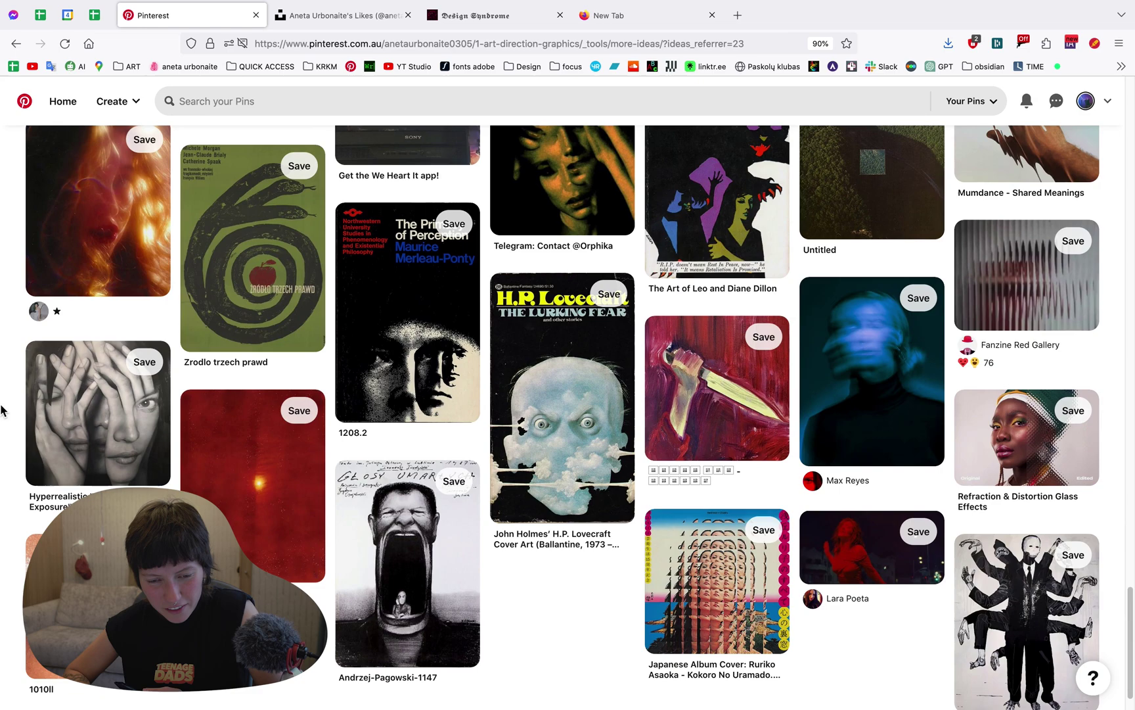
click(337, 18)
scroll(489, 331, up, 15)
scroll(491, 331, down, 5)
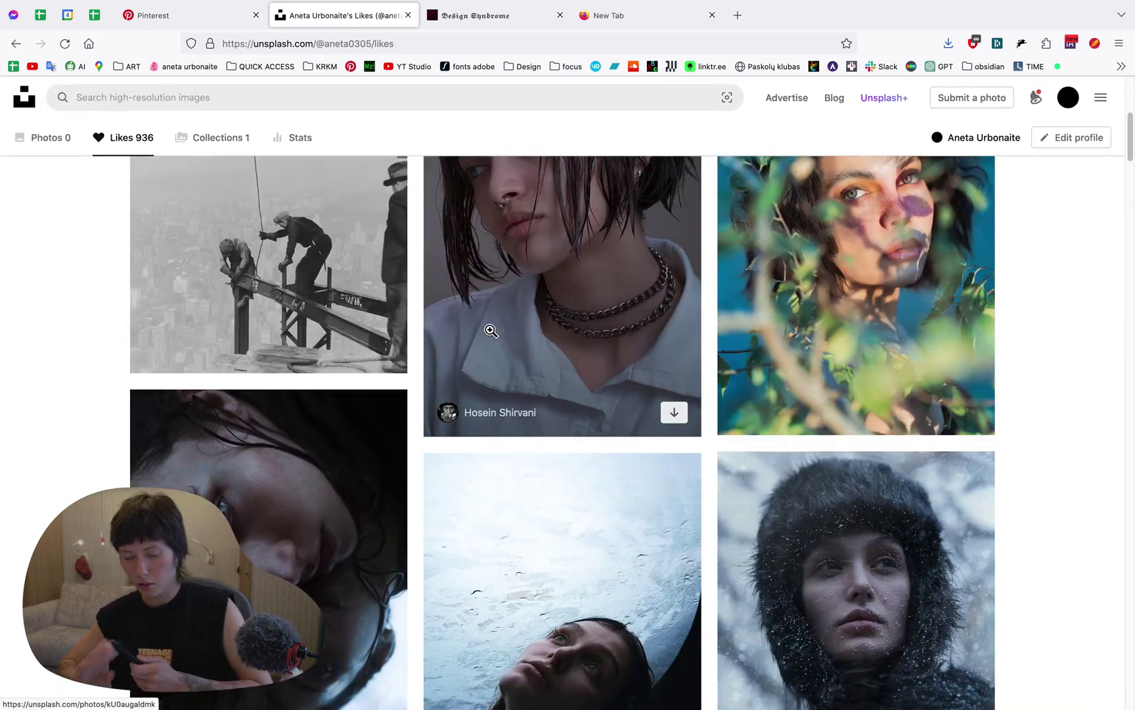
scroll(490, 331, up, 3)
scroll(596, 438, down, 5)
scroll(596, 438, down, 5)
scroll(597, 438, down, 5)
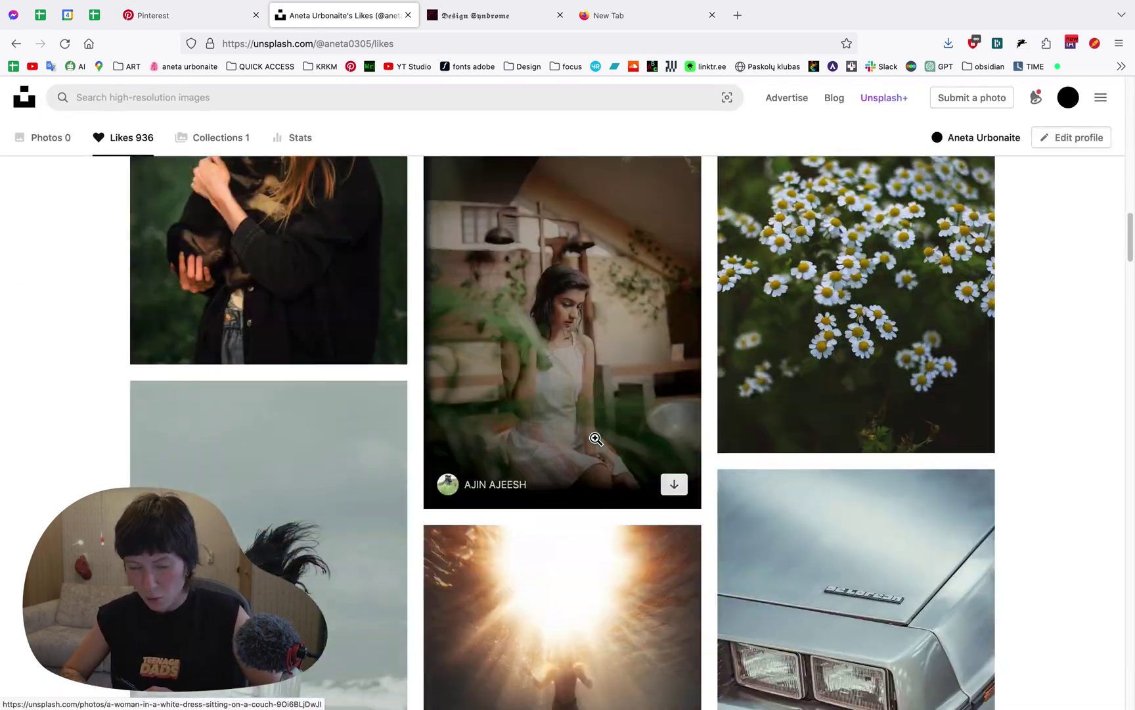
scroll(596, 439, down, 10)
scroll(596, 438, up, 3)
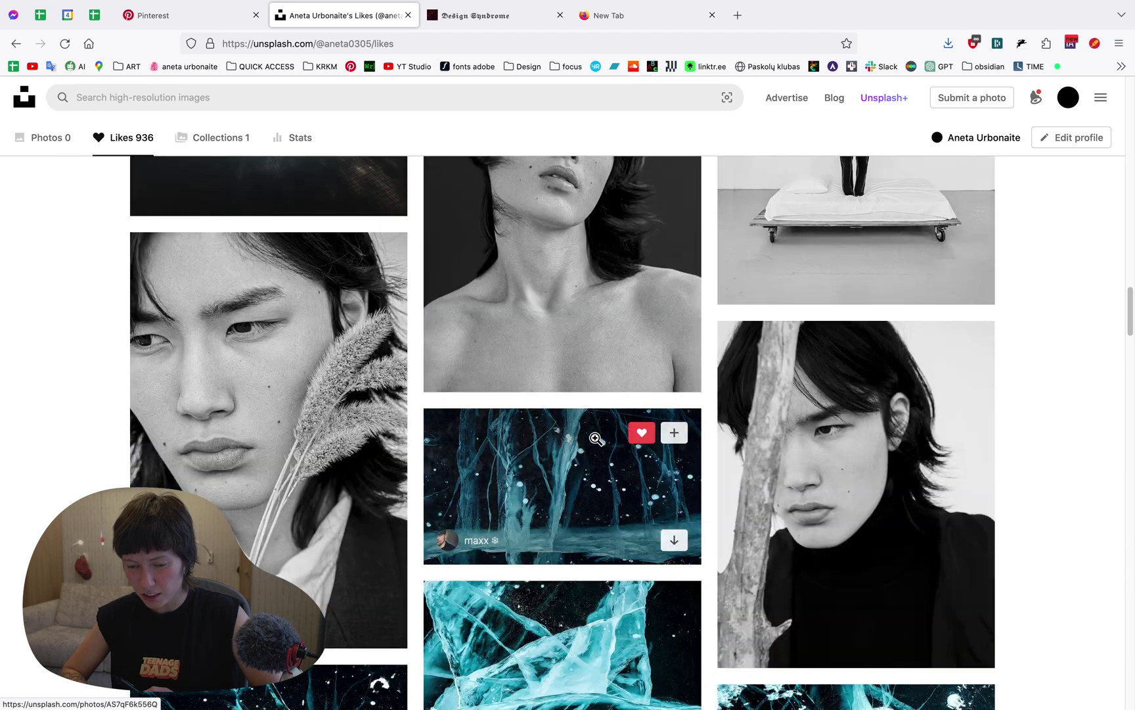
scroll(596, 438, up, 1)
scroll(596, 438, down, 3)
scroll(596, 438, up, 5)
scroll(596, 438, down, 3)
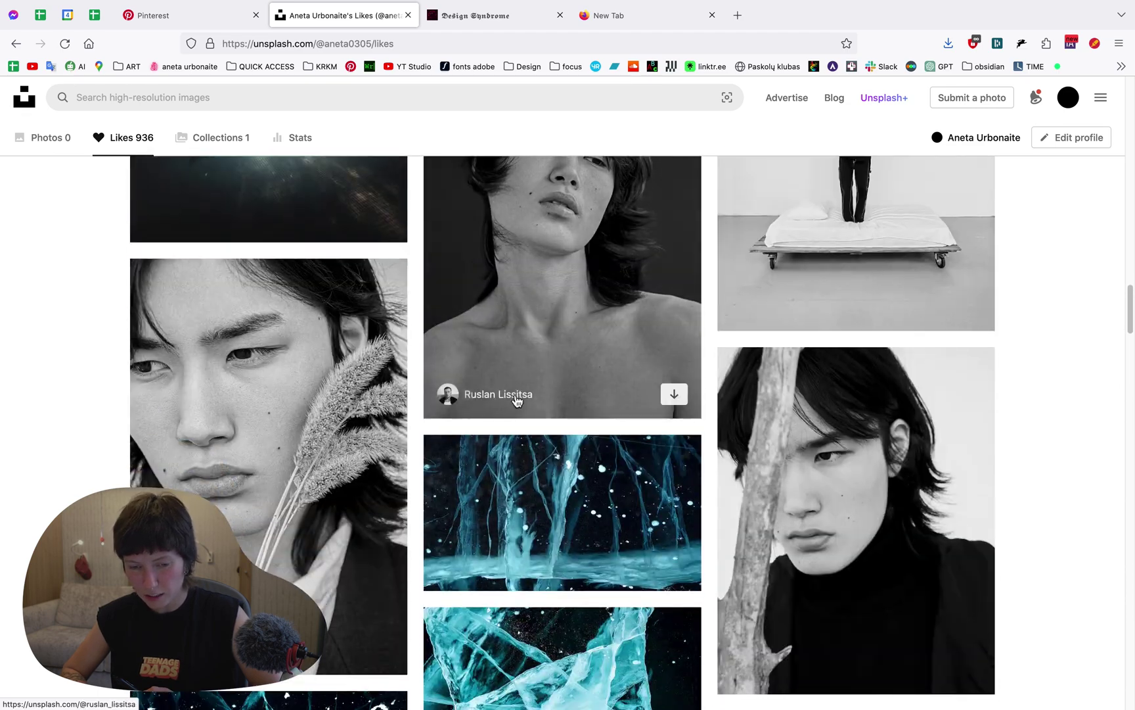
click(516, 397)
scroll(328, 514, down, 5)
scroll(327, 514, up, 6)
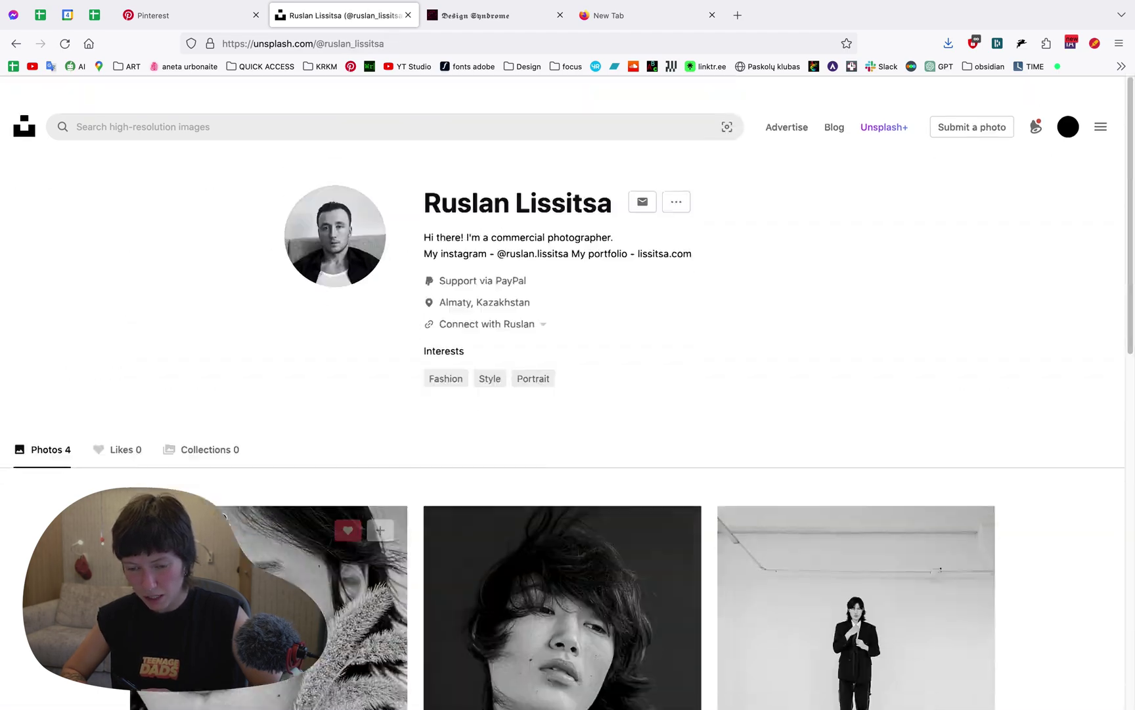
scroll(328, 515, down, 5)
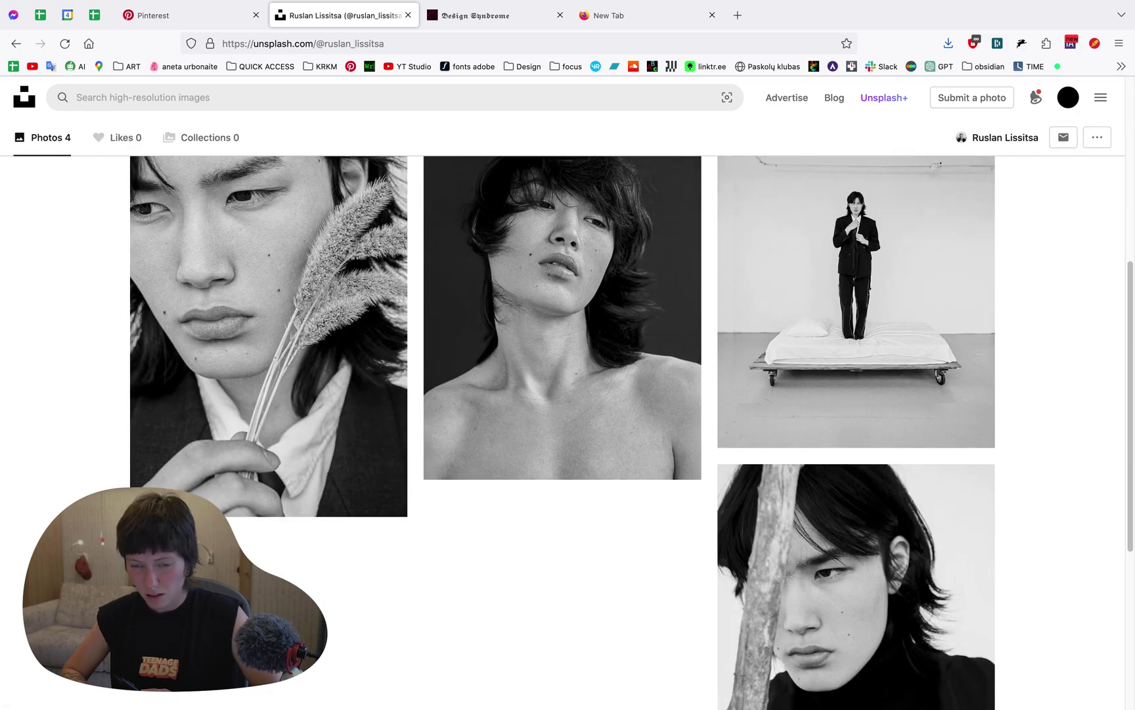
scroll(755, 359, up, 1)
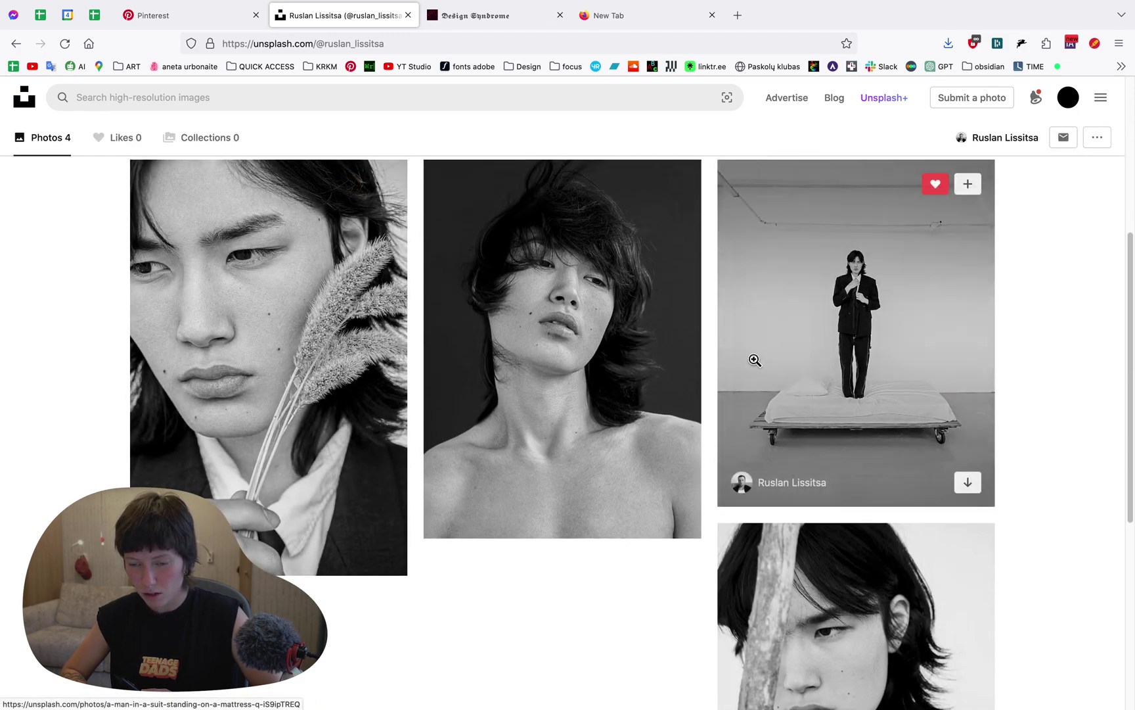
click(304, 336)
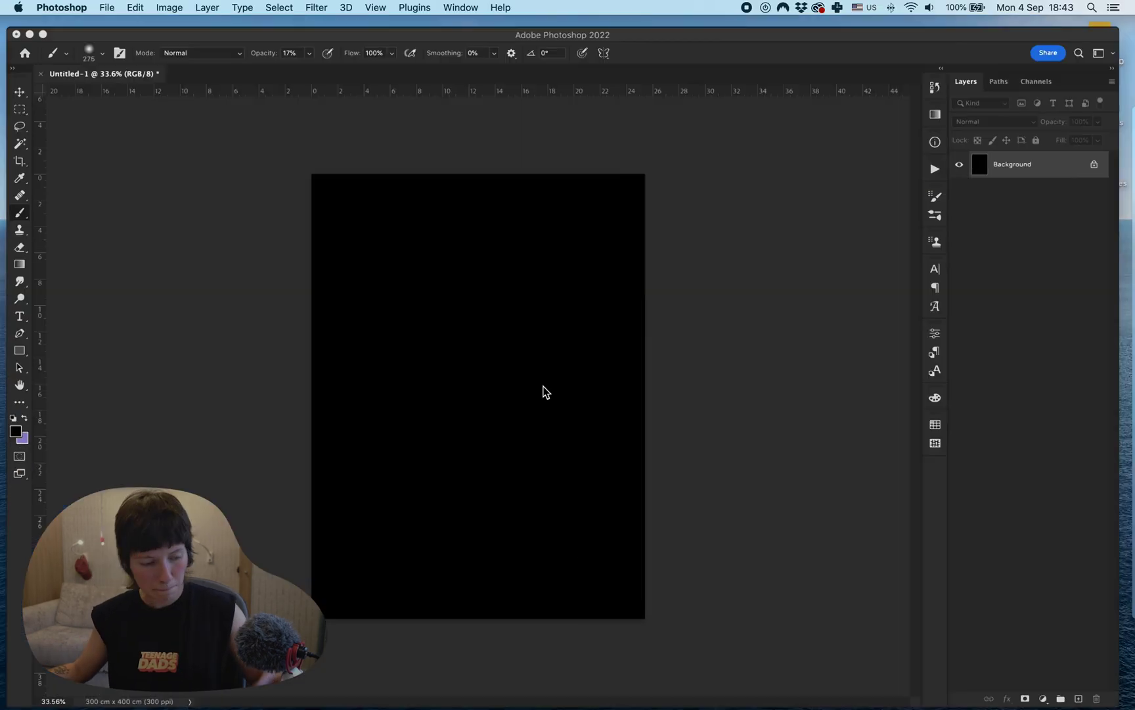
- Paste and resize the feather portrait, then copy the full-figure mattress photo from Unsplash
key(super+v)
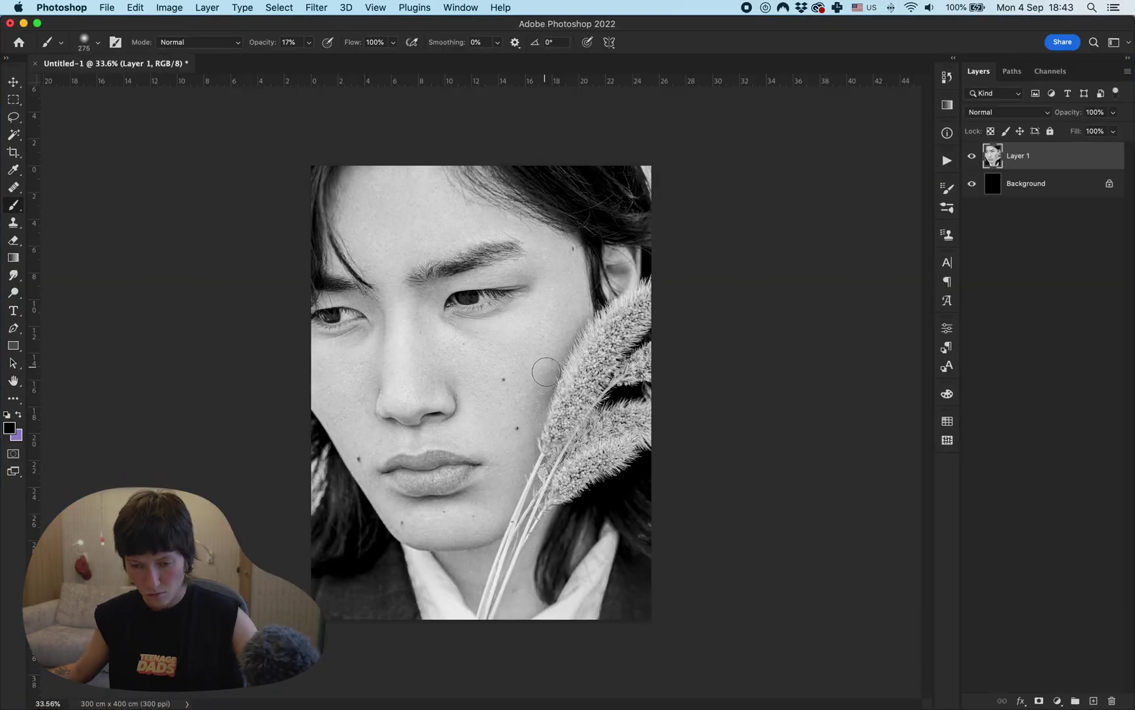
drag(695, 166, 658, 143)
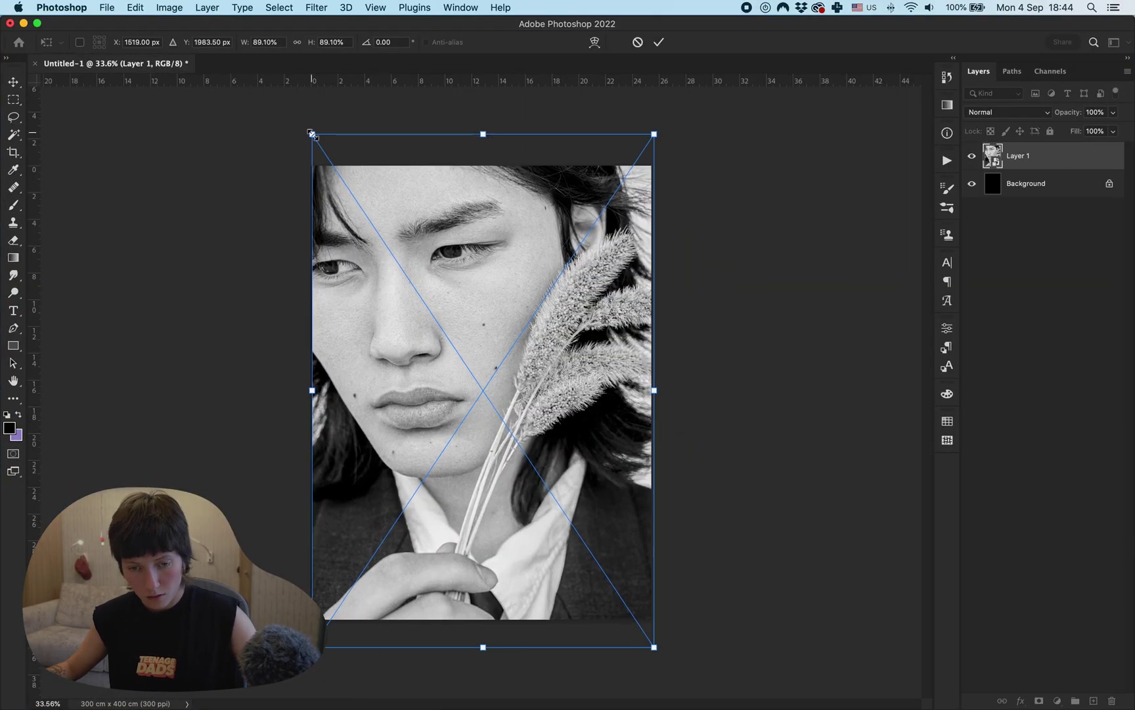
key(ctrl+Left)
click(843, 337)
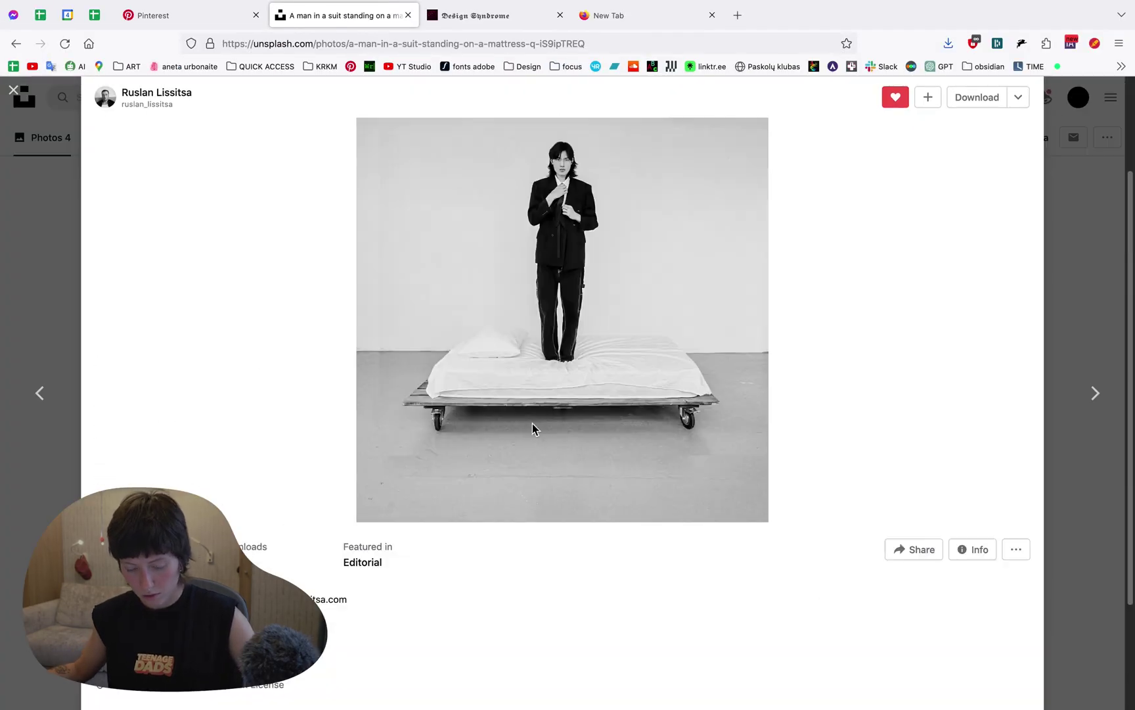
click(567, 349)
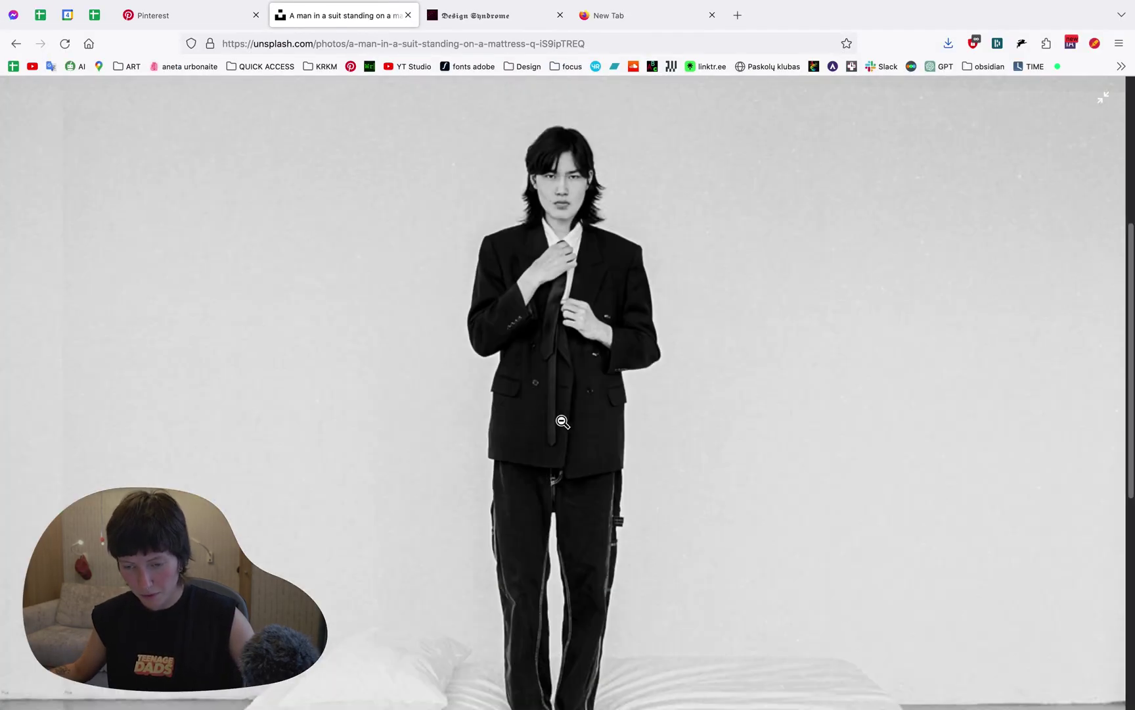
right_click(558, 348)
click(579, 377)
key(ctrl+Right)
key(ctrl+Right)
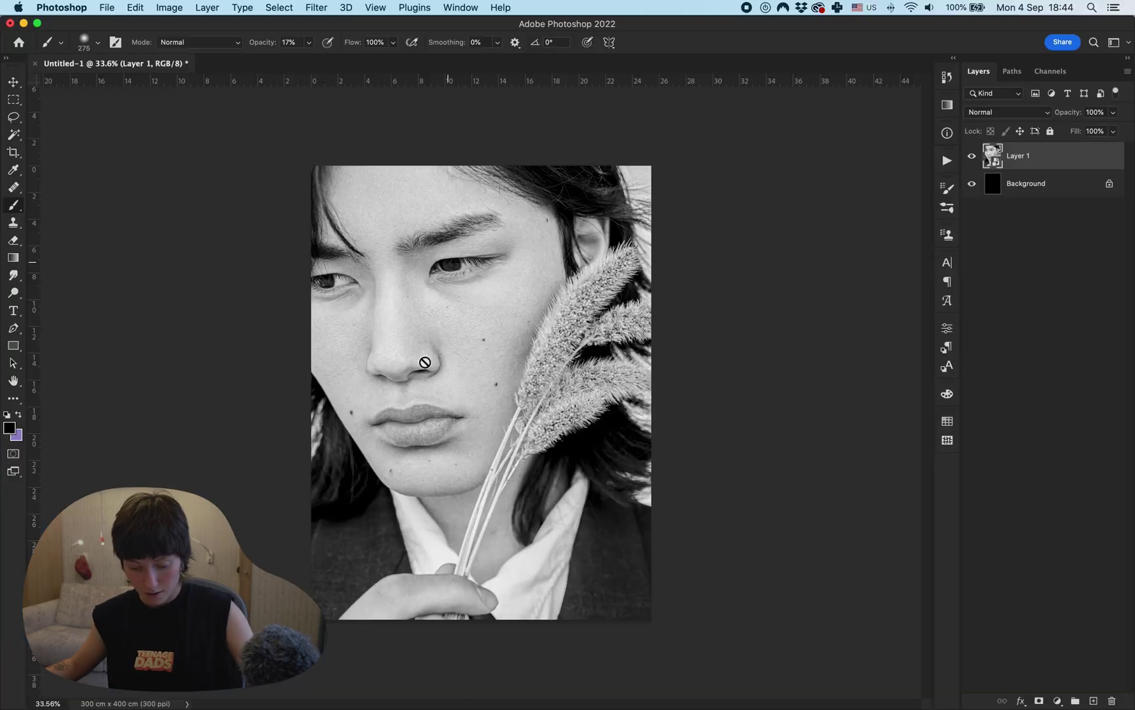
- Paste the full-figure man as Layer 2, set it to Multiply, and scale it over the face
key(ctrl+v)
click(1007, 111)
click(985, 152)
key(ctrl+t)
drag(671, 253, 727, 160)
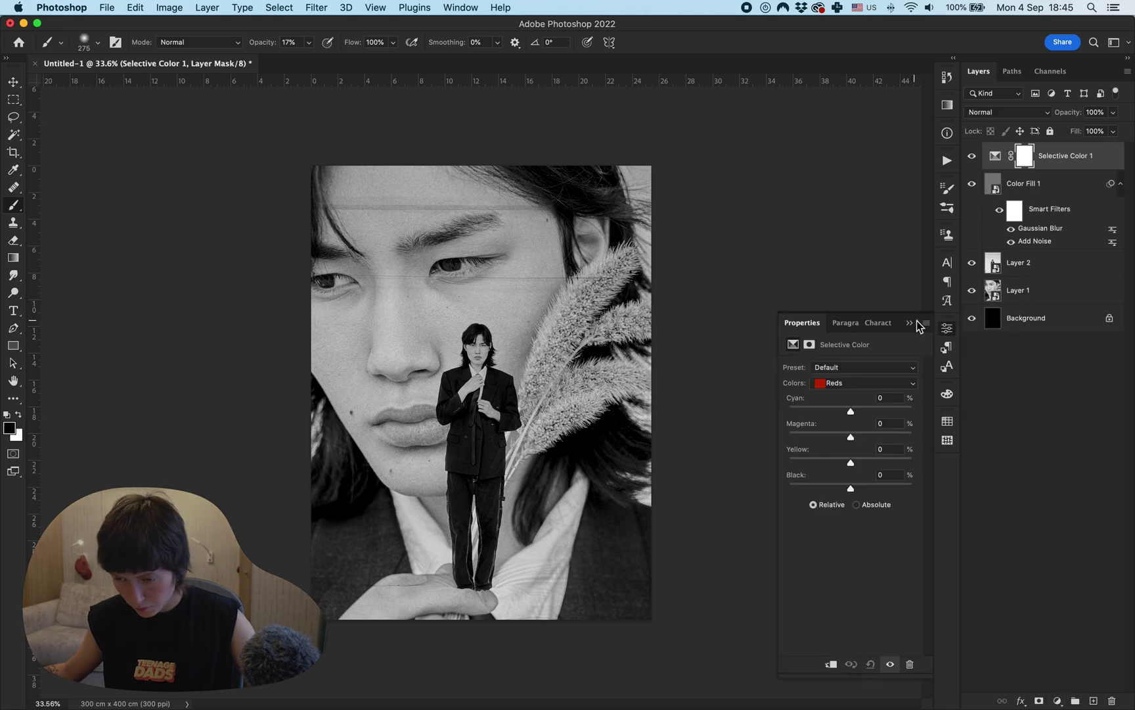
- Add a Gradient Map adjustment layer and select its leftmost colour stop in the editor
click(1057, 700)
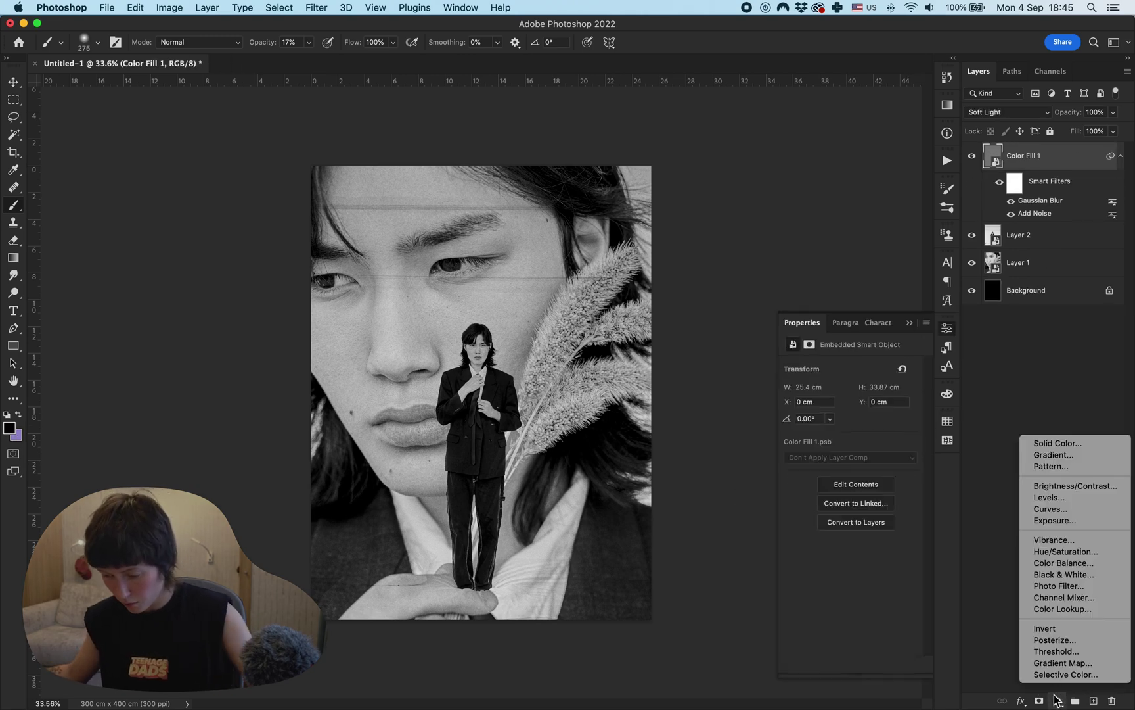
click(1049, 674)
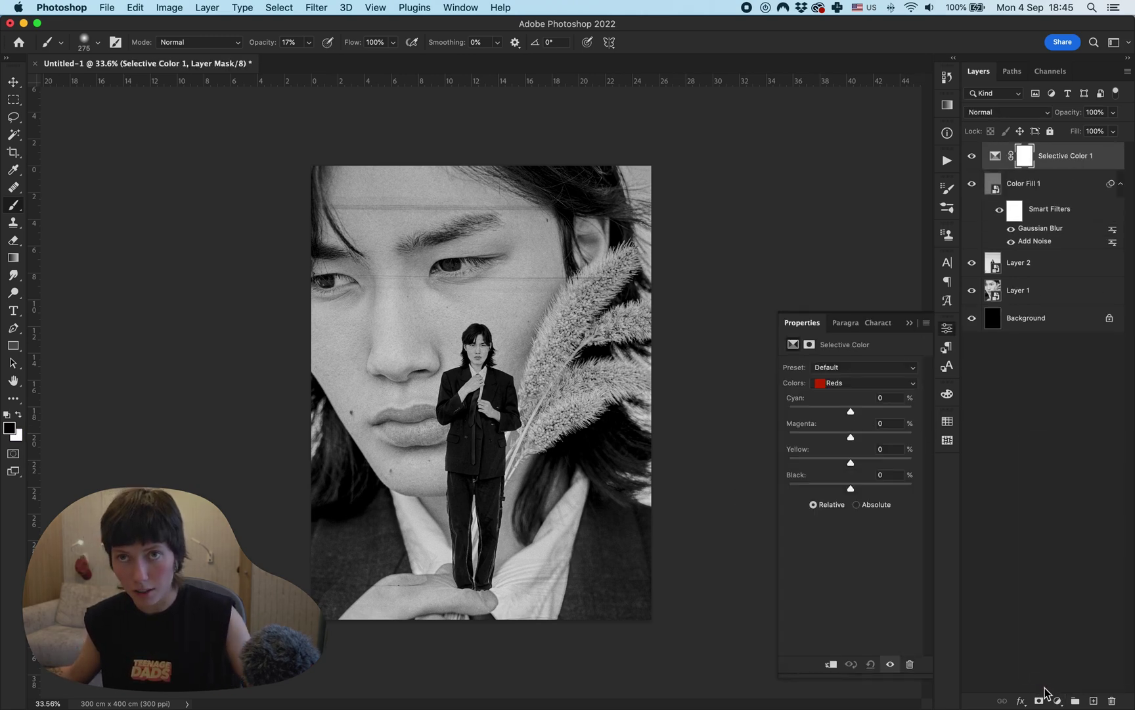
click(852, 371)
click(1000, 429)
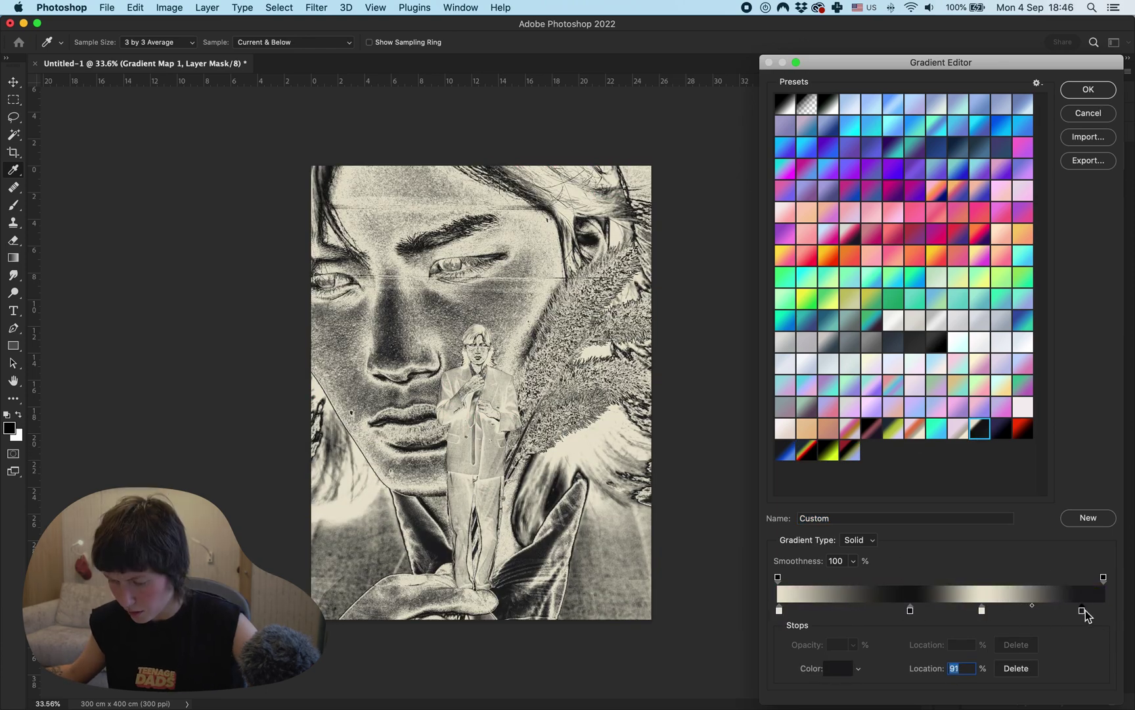
- Shift a gradient stop left and apply the cream-and-black gradient map
drag(1084, 611, 942, 610)
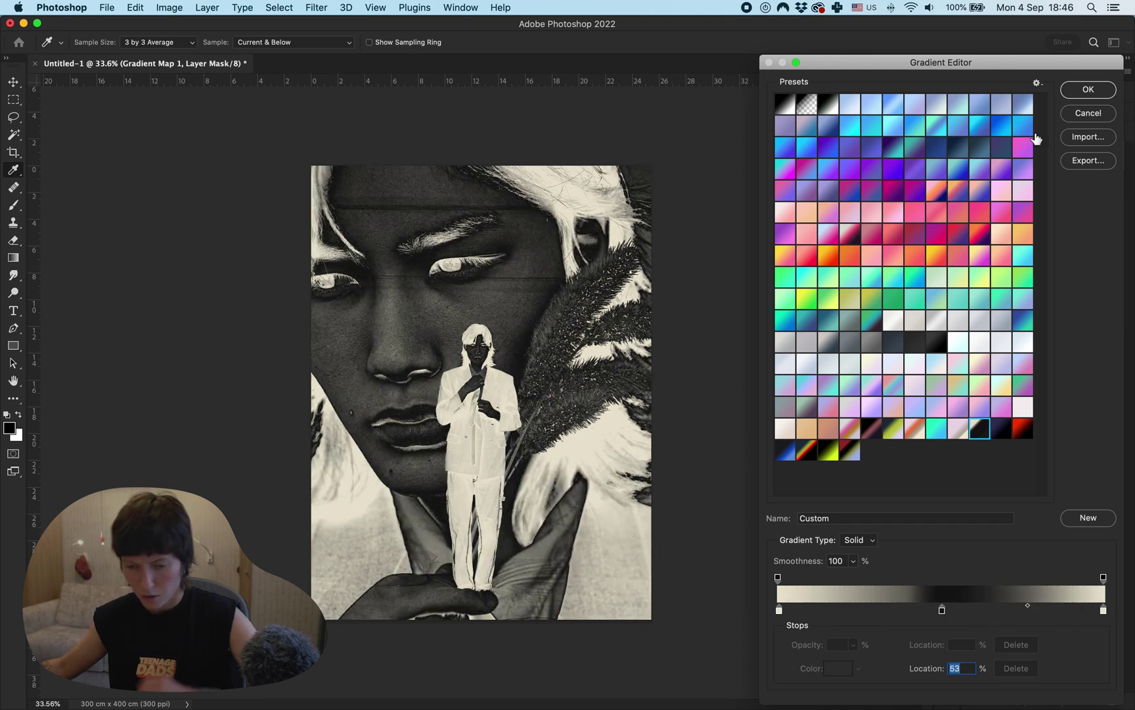
key(Return)
key(super+Tab)
key(Escape)
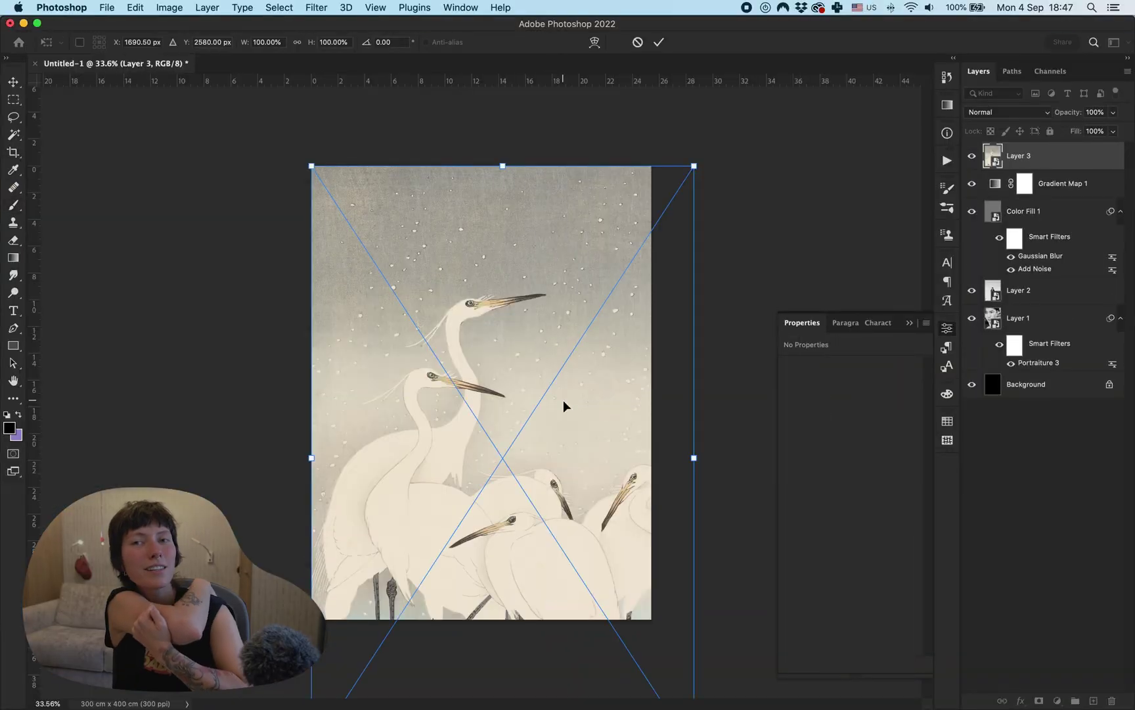
scroll(515, 410, down, 3)
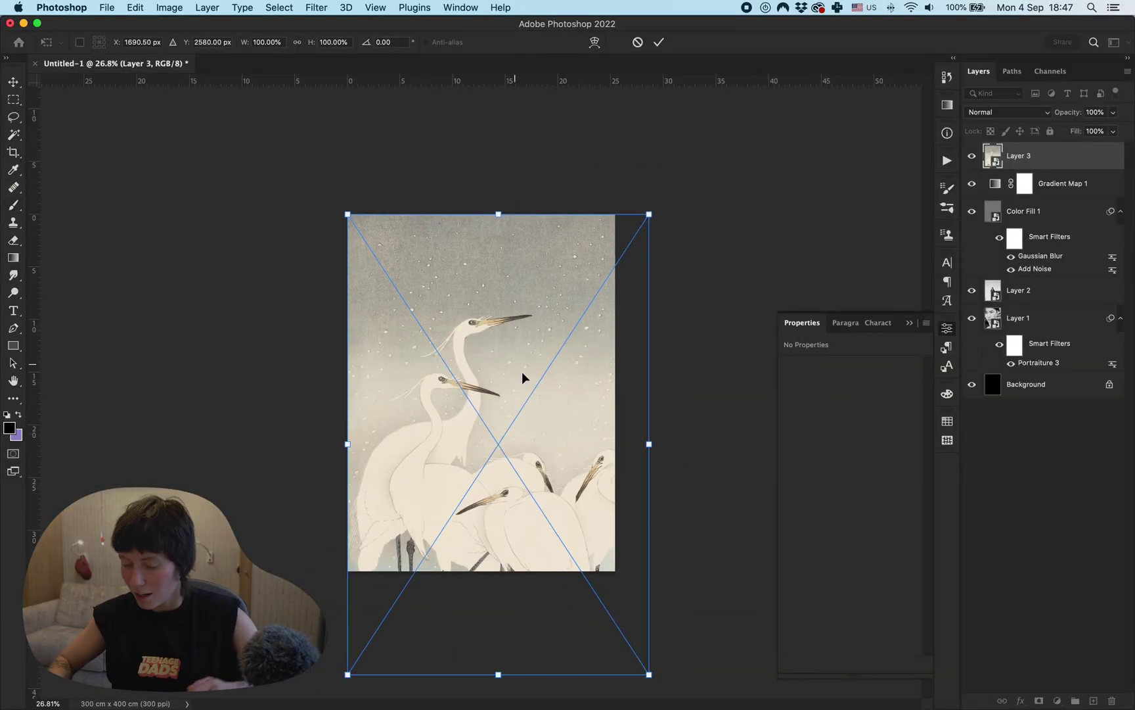
- Shrink the pasted egret painting to fit and set its blend mode to Multiply
mouse_move(630, 609)
mouse_down()
mouse_move(624, 595)
mouse_move(533, 554)
mouse_up()
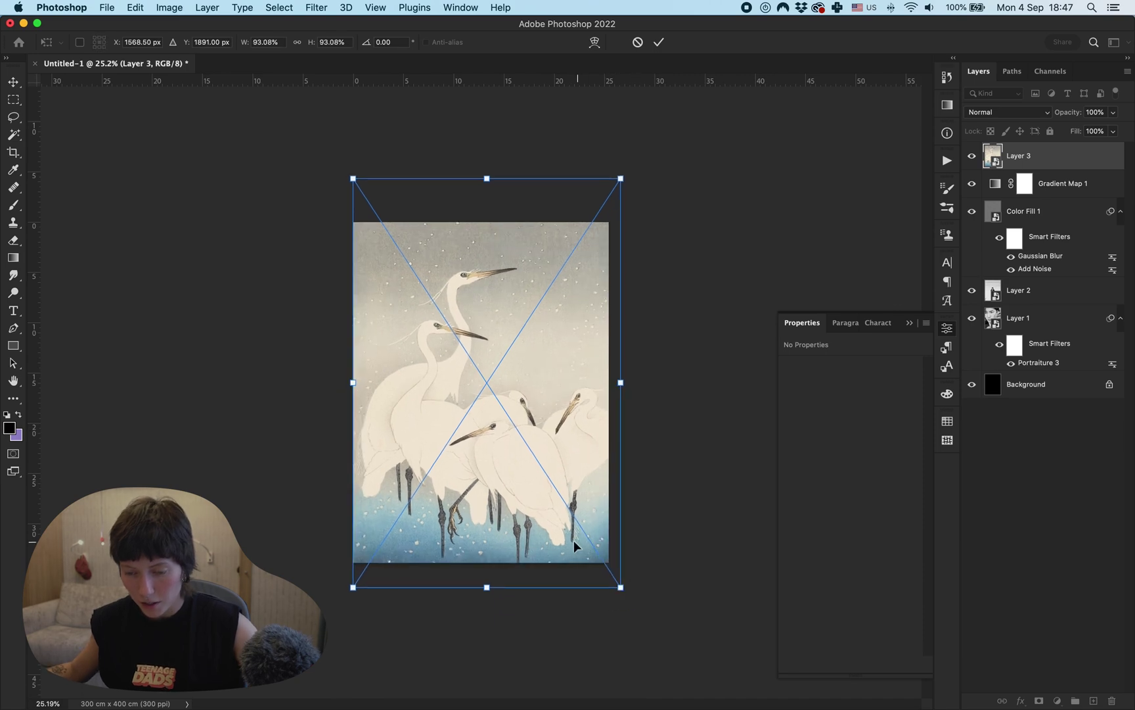
key(Return)
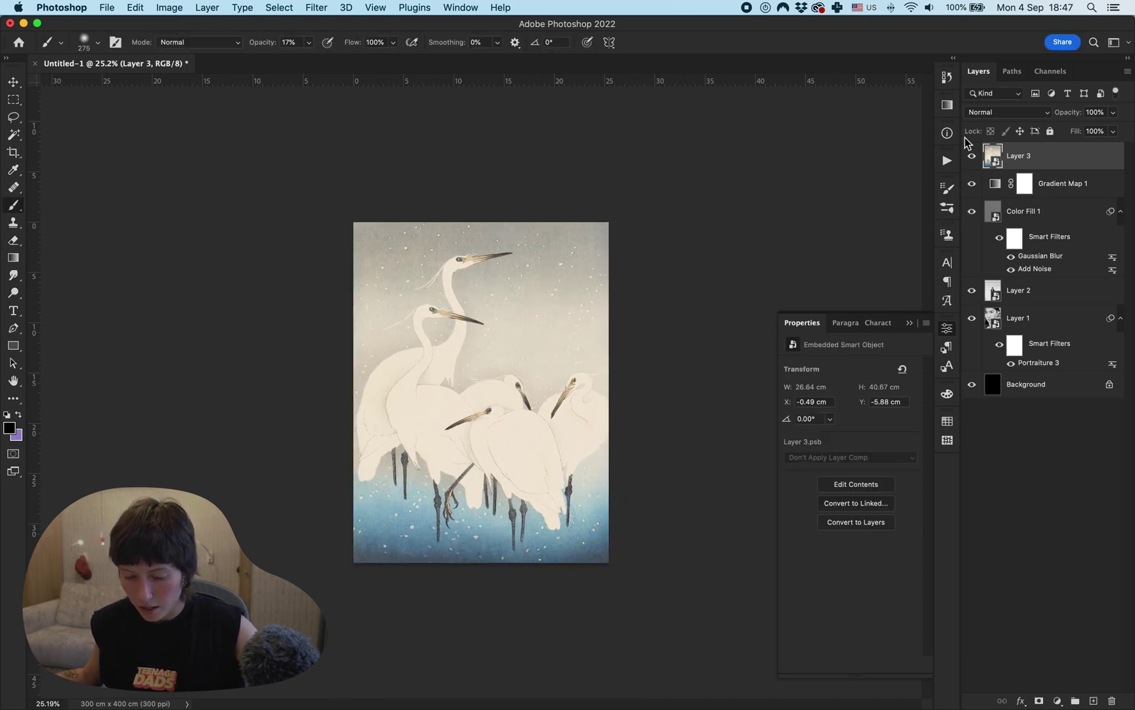
click(1009, 113)
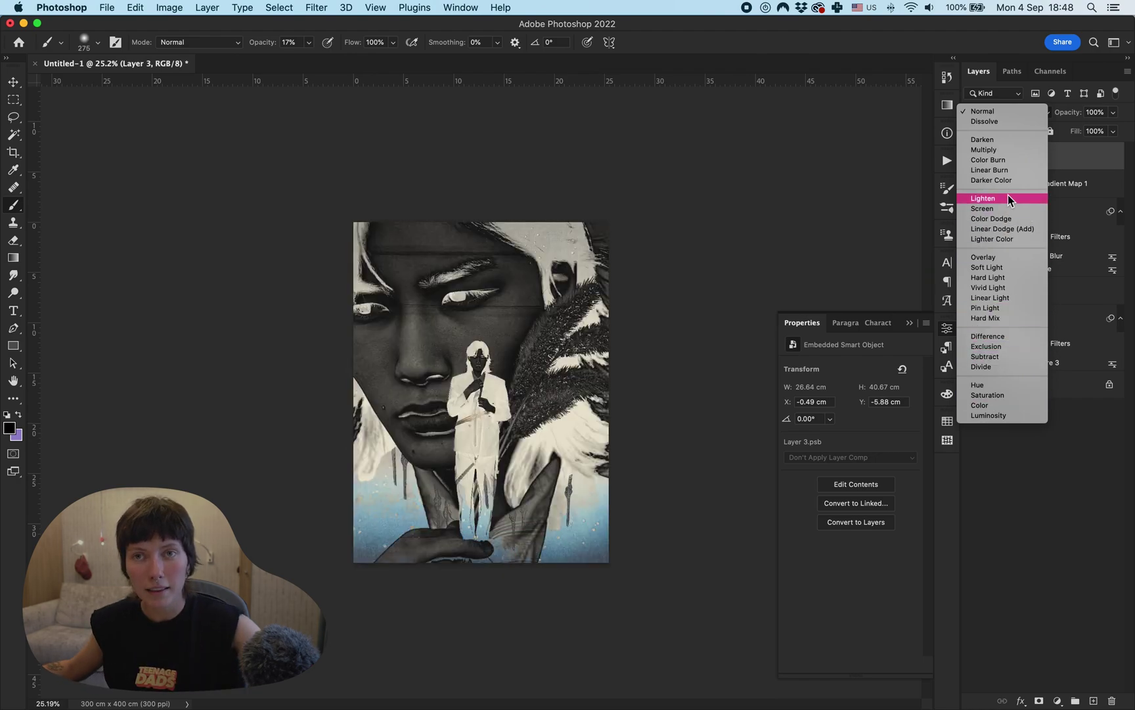
click(985, 149)
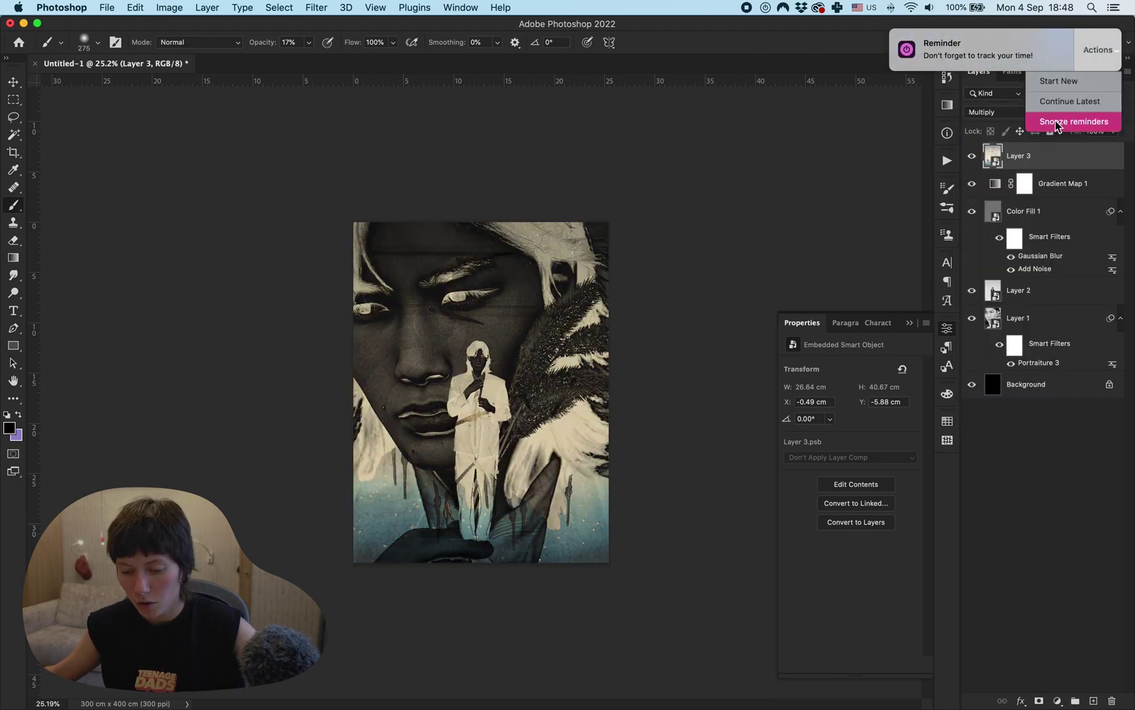
key(ctrl+plus)
- Add a Levels layer with midtone and channel tweaks; move Gradient Map 1 below Color Fill 1
click(1057, 701)
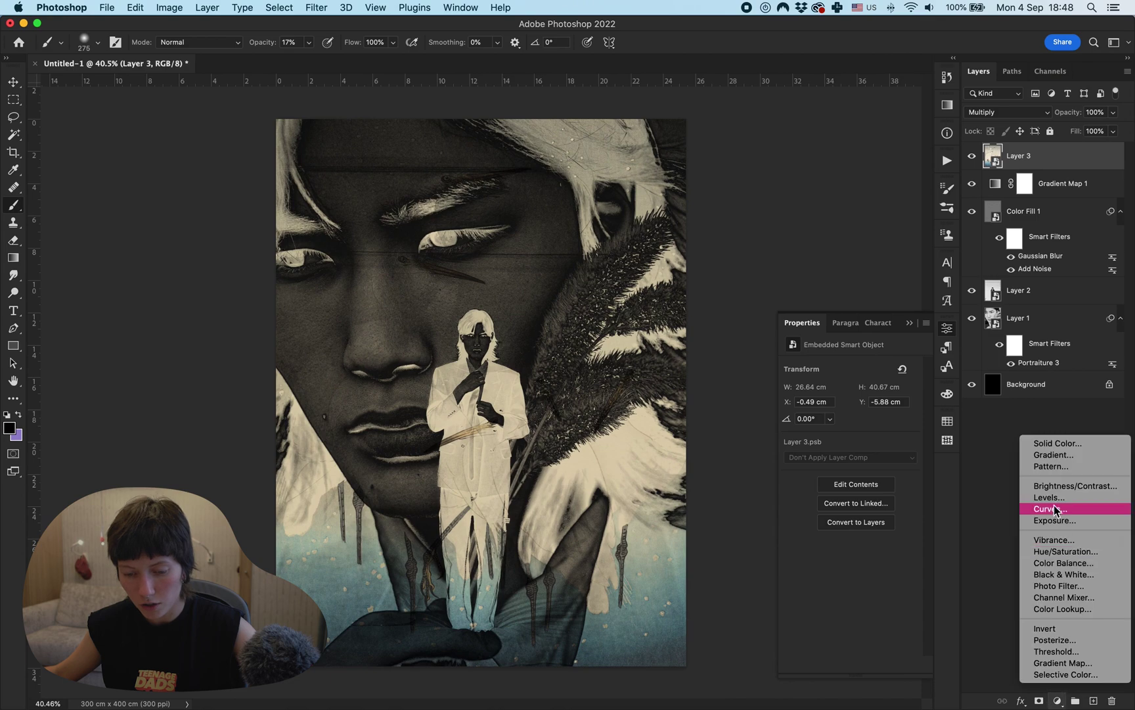
click(1047, 506)
mouse_move(844, 467)
mouse_down()
mouse_move(880, 466)
mouse_move(832, 469)
mouse_move(880, 466)
mouse_move(832, 469)
mouse_up()
click(839, 392)
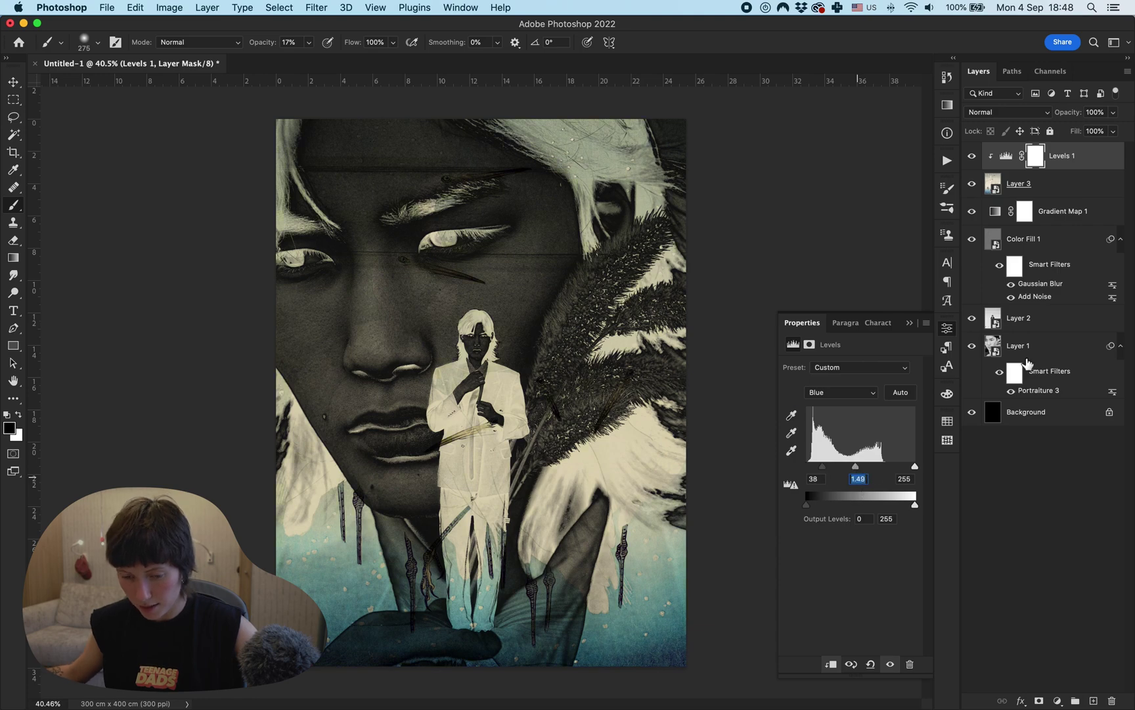
drag(1052, 214, 982, 273)
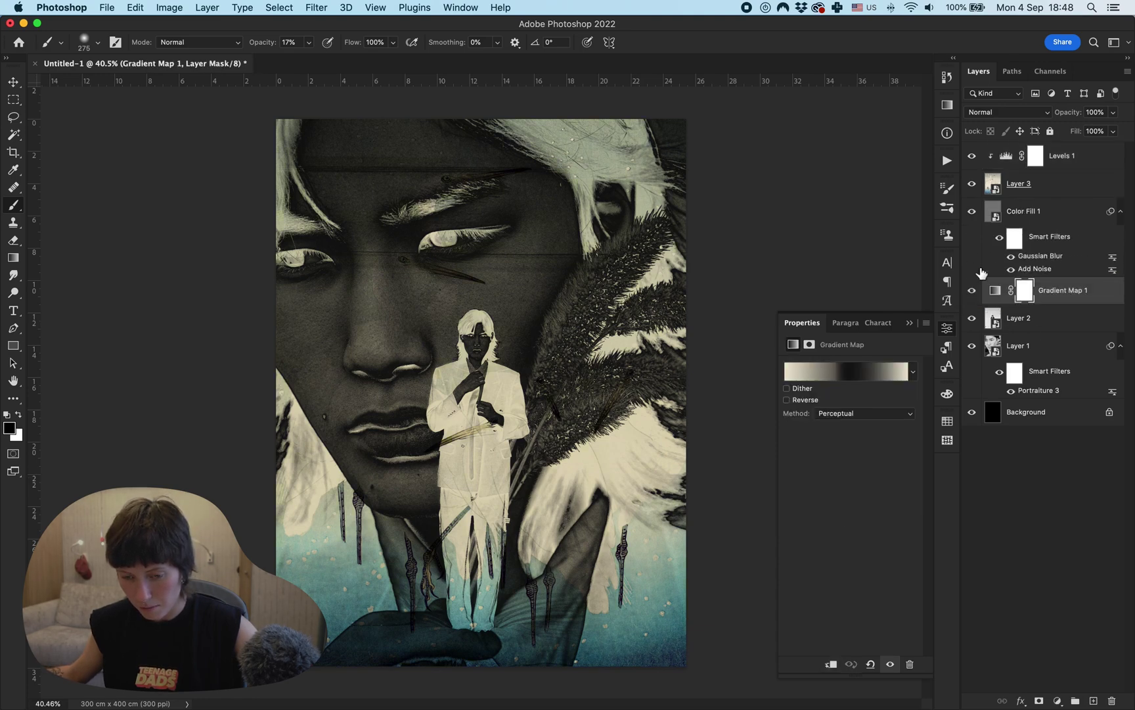
- Rearrange the gradient map's midpoint and stops, removing the extra stop
click(874, 372)
click(885, 609)
drag(858, 611, 869, 610)
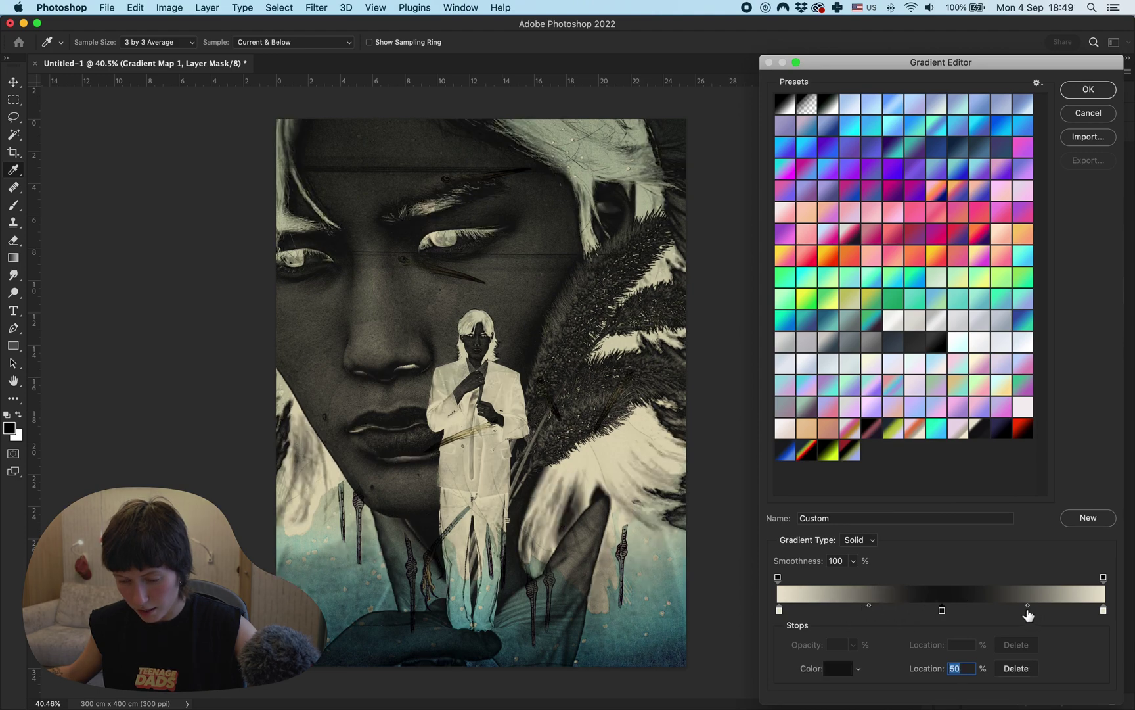
mouse_move(1029, 613)
mouse_down()
mouse_move(1000, 612)
mouse_move(1072, 612)
mouse_move(1028, 619)
mouse_up()
drag(895, 615, 994, 612)
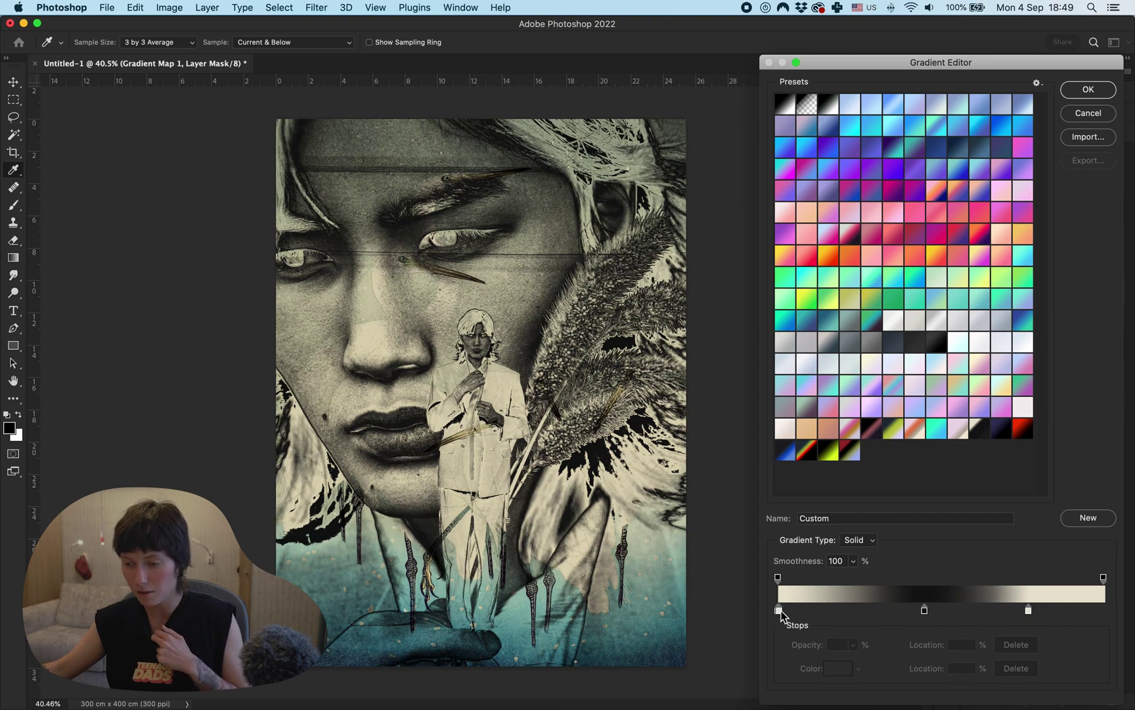
drag(779, 610, 842, 612)
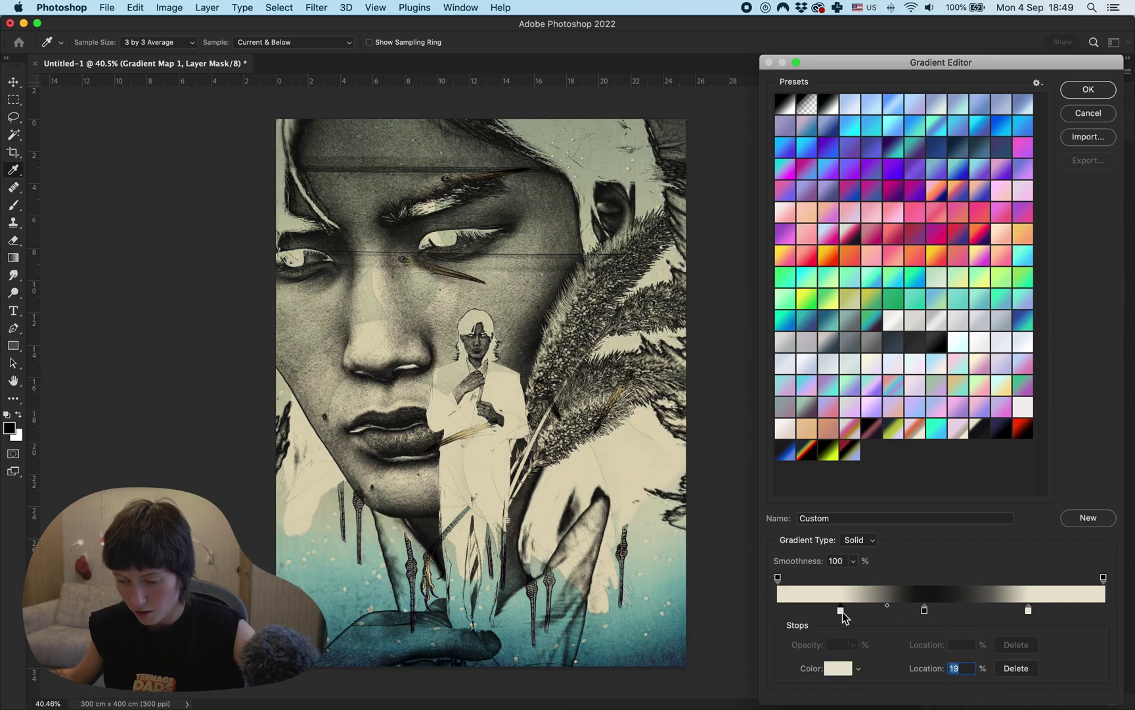
drag(844, 627, 848, 675)
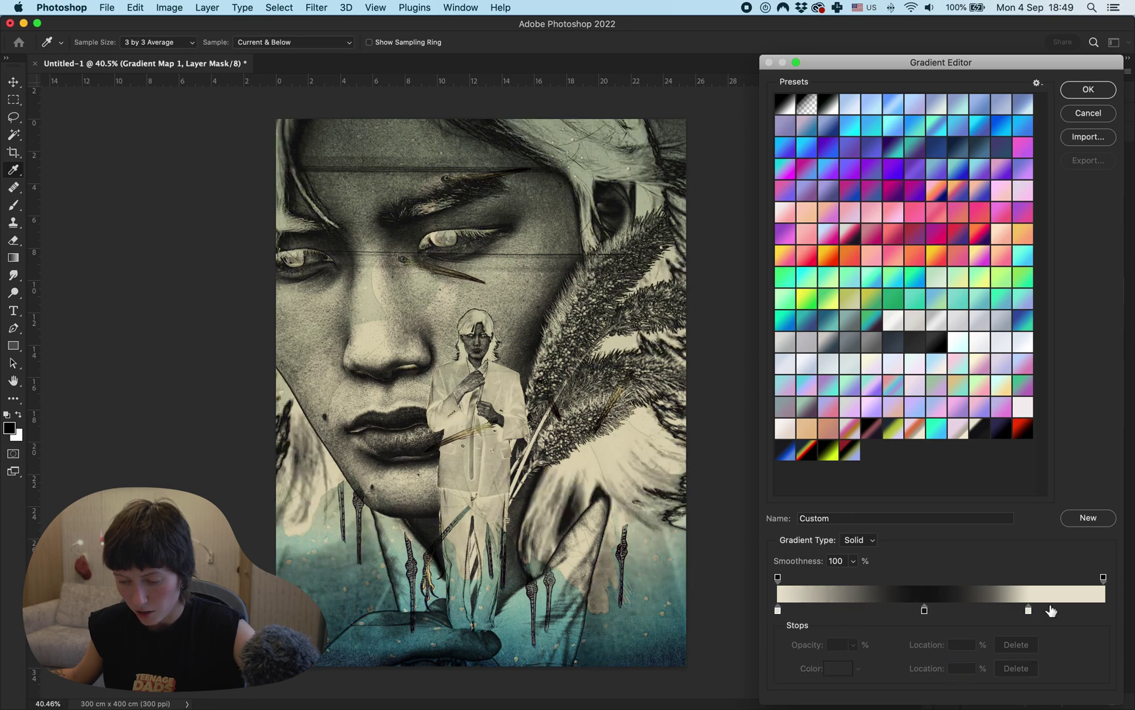
- Set the right-hand gradient stop to a soft light blue and apply the gradient map
double_click(1028, 609)
mouse_move(835, 420)
mouse_down()
mouse_move(826, 378)
mouse_move(849, 435)
mouse_move(816, 390)
mouse_move(804, 436)
mouse_move(802, 350)
mouse_move(783, 350)
mouse_up()
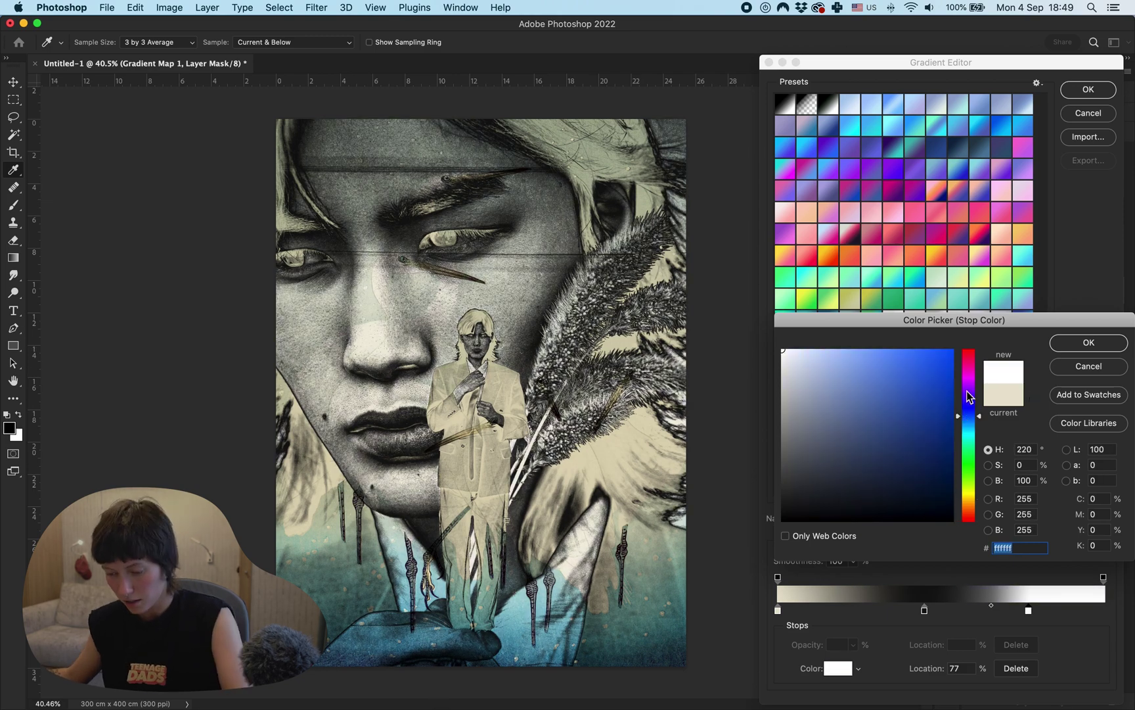
click(802, 375)
drag(969, 377, 971, 521)
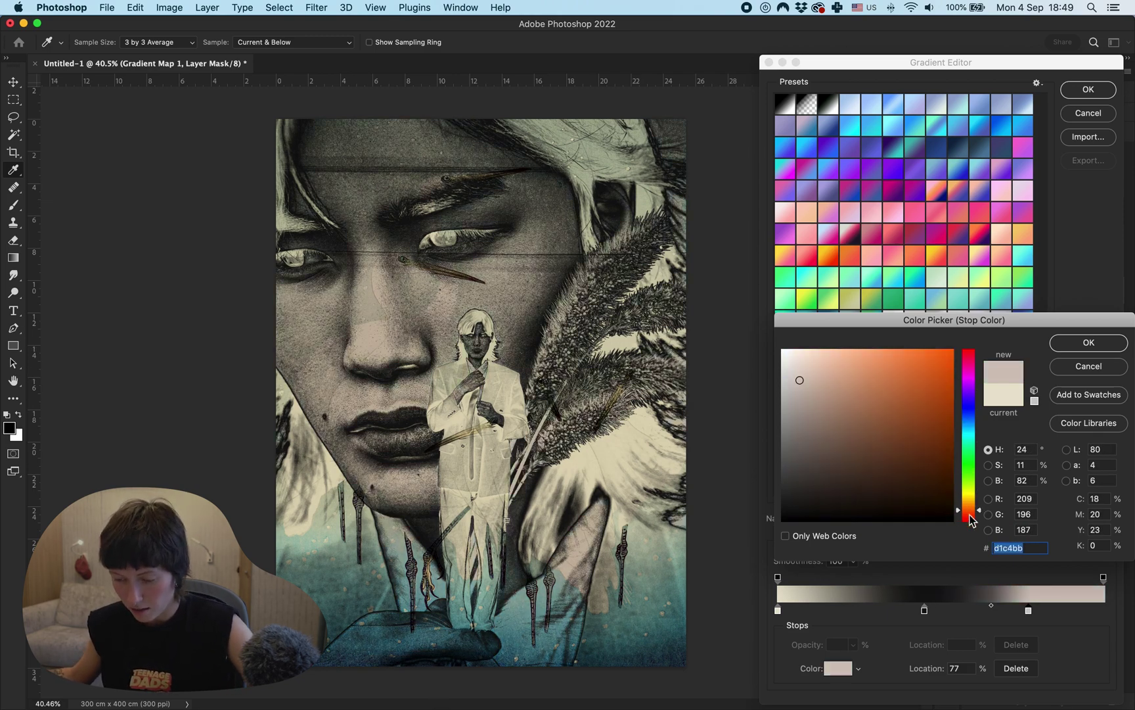
text(bbc0d1)
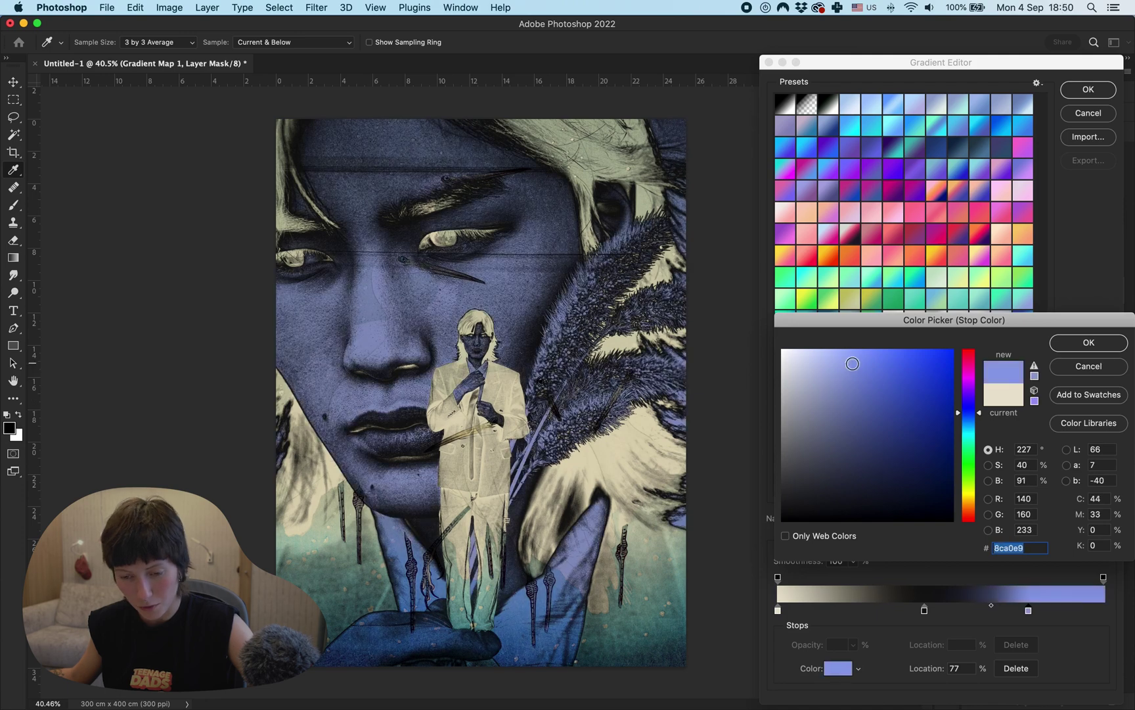
drag(849, 361, 855, 372)
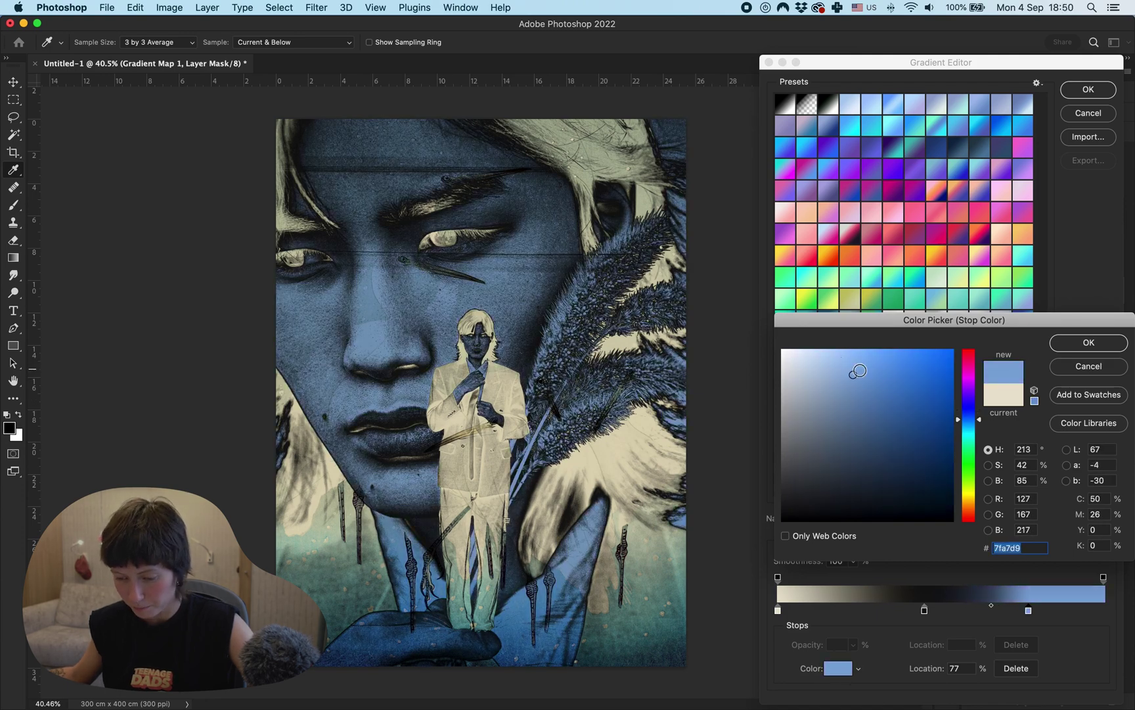
key(Return)
click(893, 610)
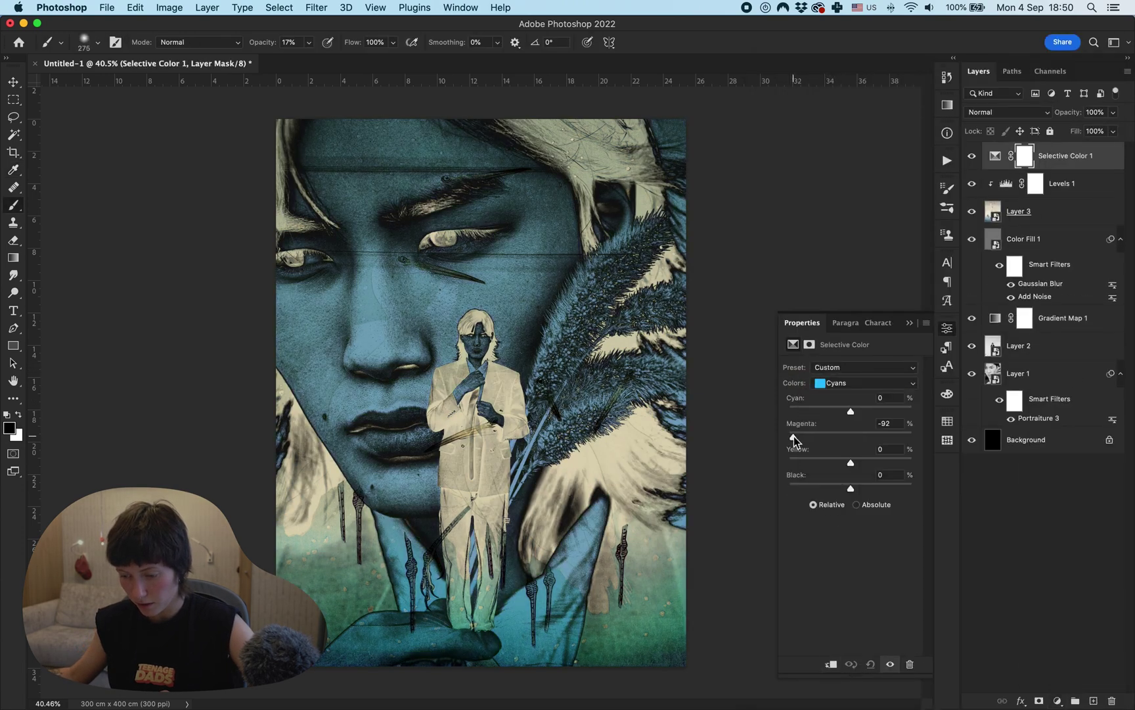
- In Selective Color, check Yellows and shift the Neutrals toward green
click(837, 385)
click(837, 358)
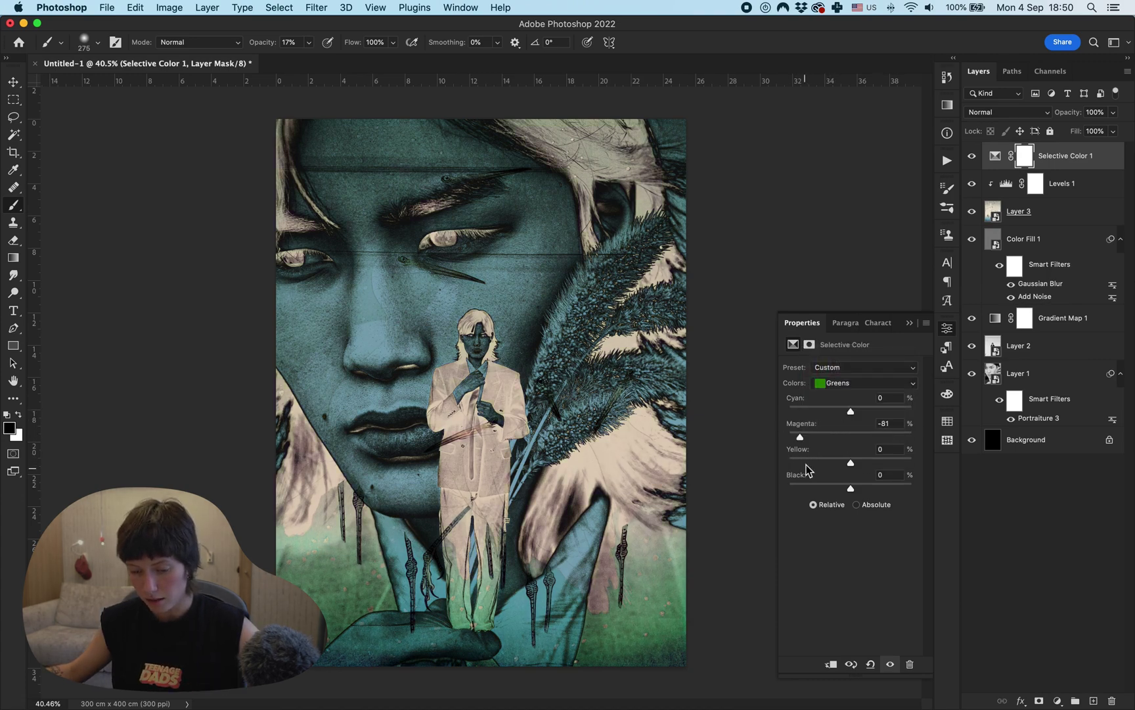
click(865, 383)
click(842, 433)
drag(849, 438, 874, 439)
- Add a Curves layer that darkens the image, lowers Green, and raises Blue
click(1058, 701)
click(1060, 526)
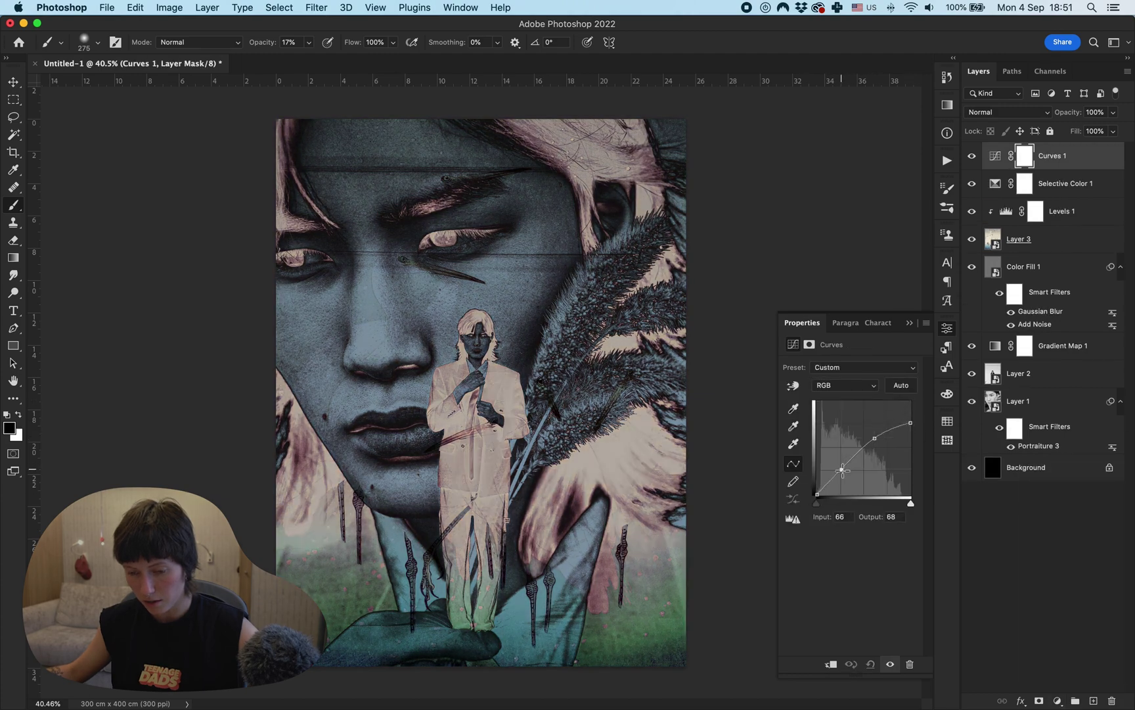
drag(817, 497, 844, 481)
key(alt+3)
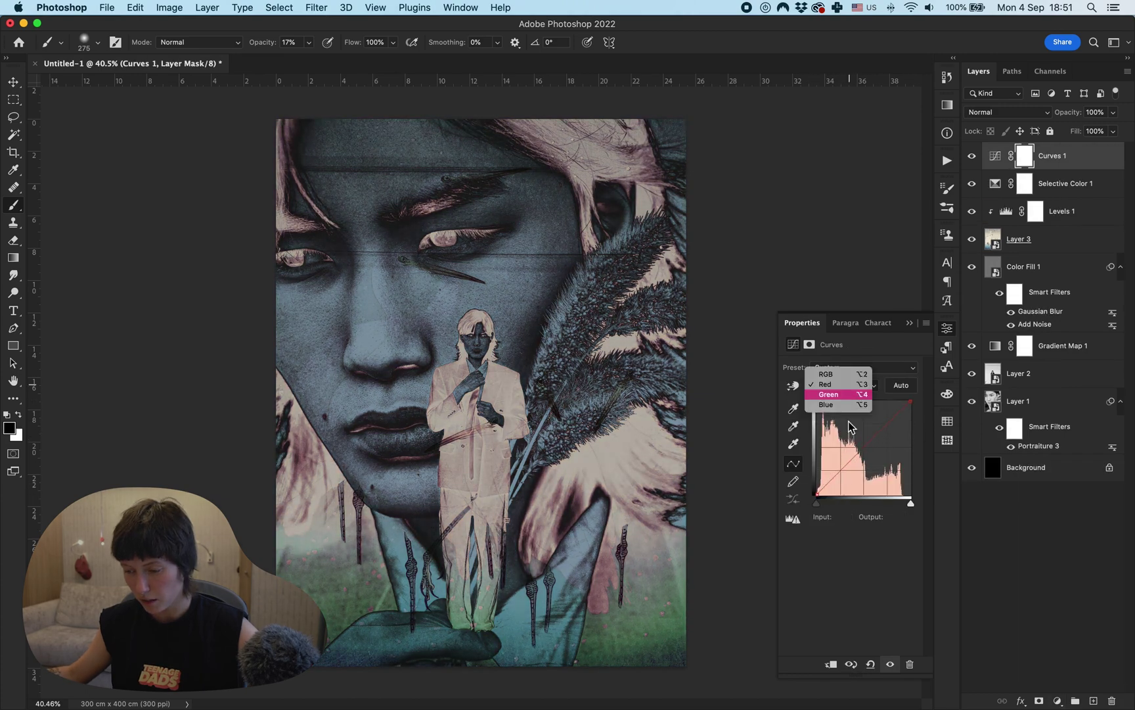
click(829, 393)
drag(879, 433, 879, 441)
click(844, 385)
click(833, 399)
drag(832, 479, 833, 468)
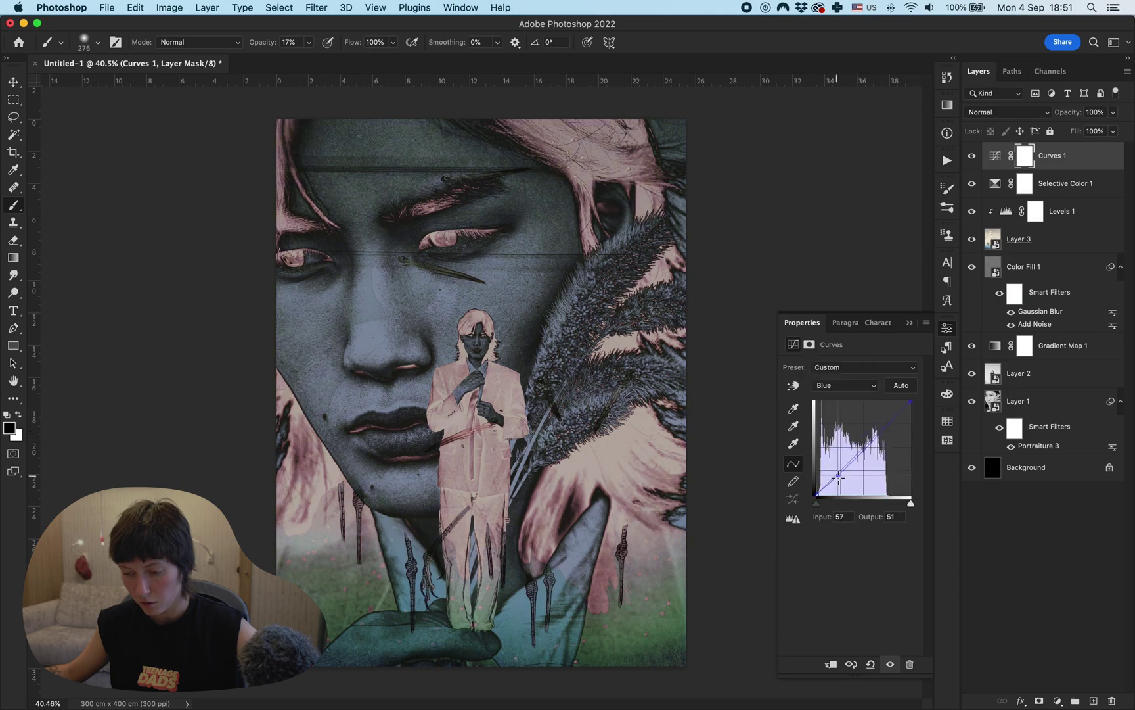
- Add Selective Color with Neutrals Magenta +28, Blues Magenta -39, Magentas Magenta -78
click(1058, 699)
click(1048, 672)
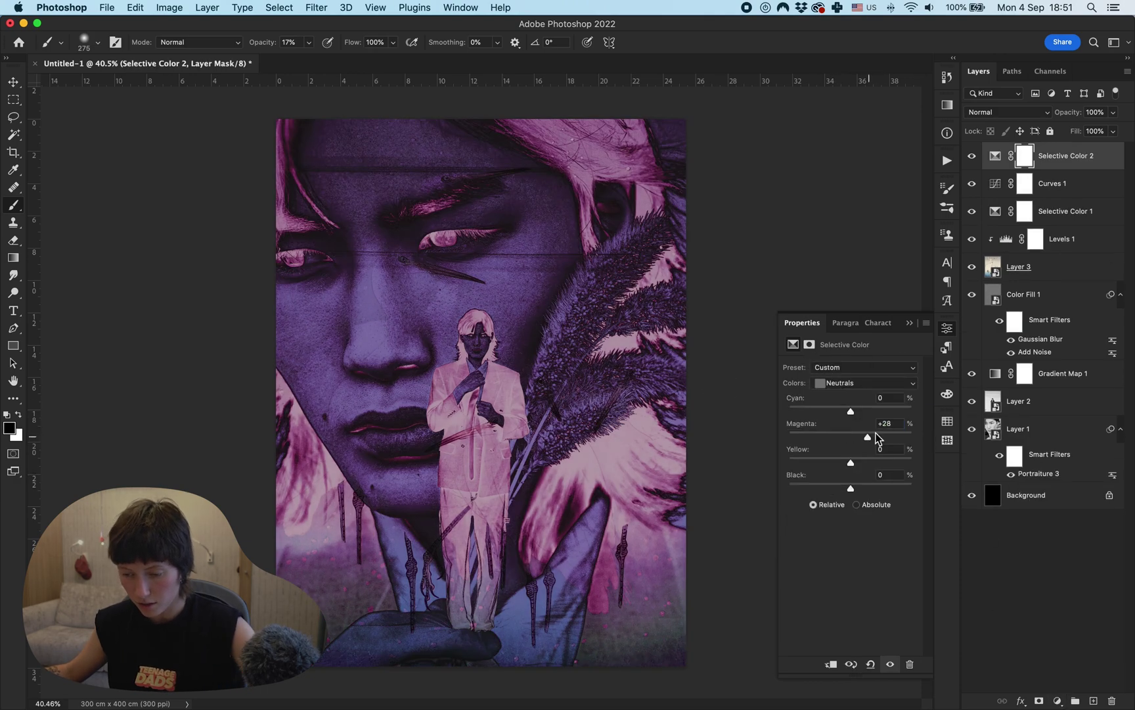
click(864, 382)
click(843, 340)
drag(851, 462, 805, 465)
click(852, 383)
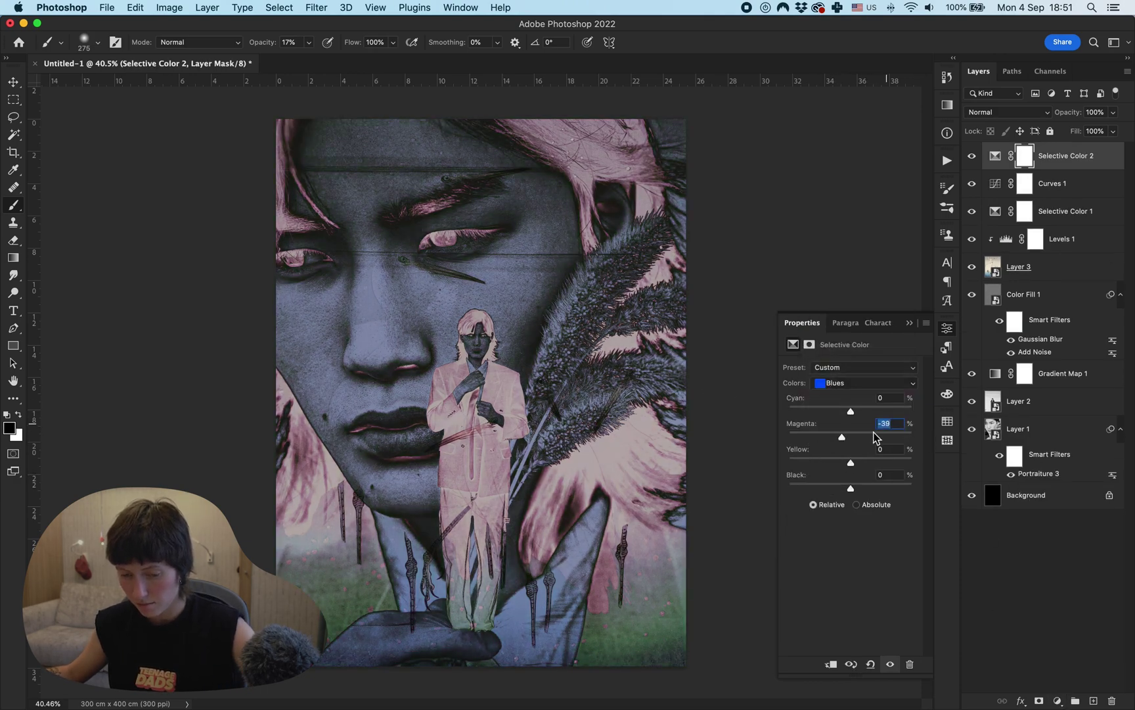
click(852, 383)
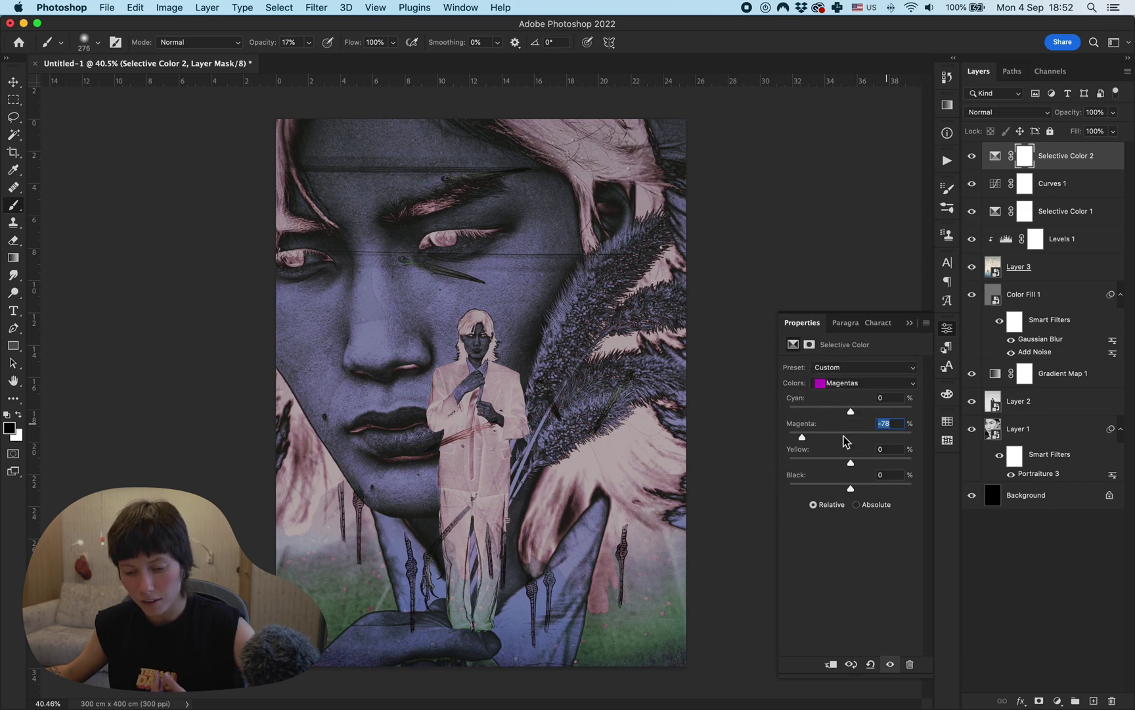
click(1038, 430)
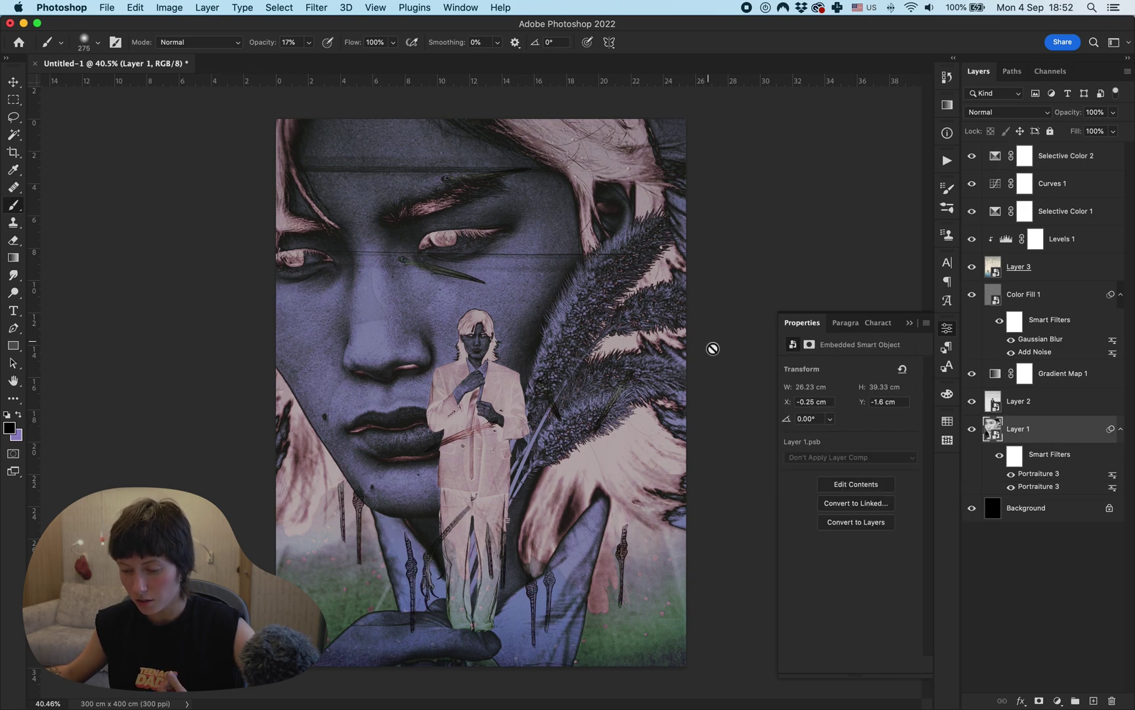
- Add a Curves adjustment above Layer 3 and bend it down to darken
click(1018, 267)
click(1058, 701)
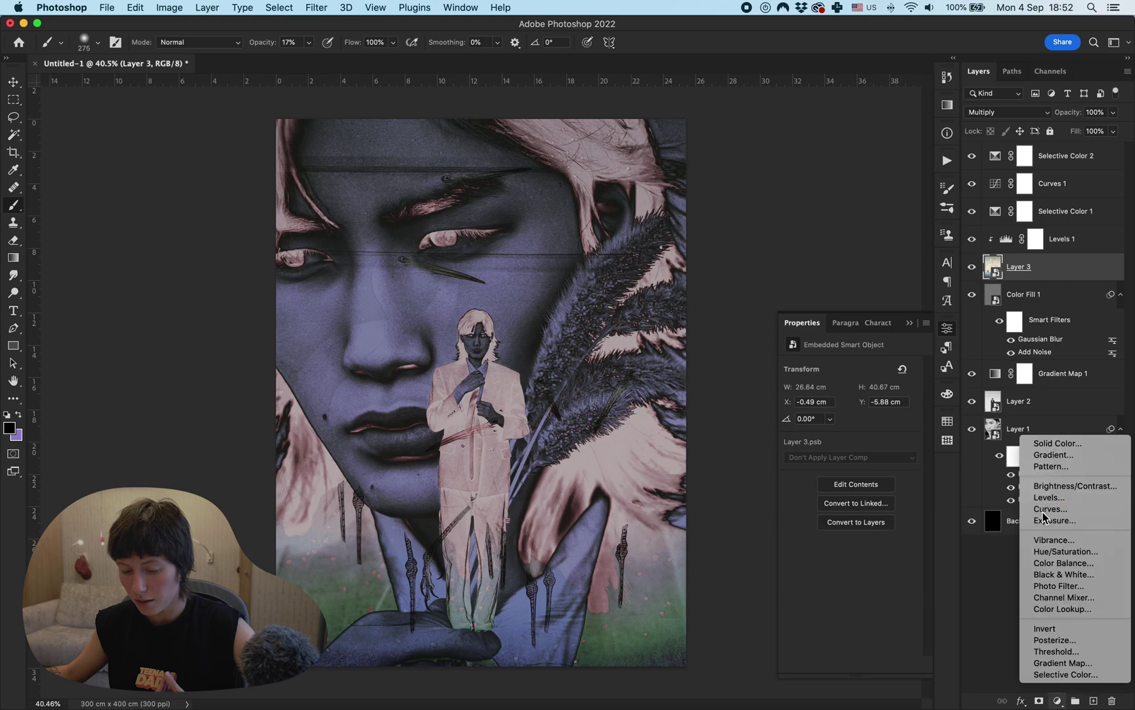
click(1042, 523)
drag(857, 448, 857, 467)
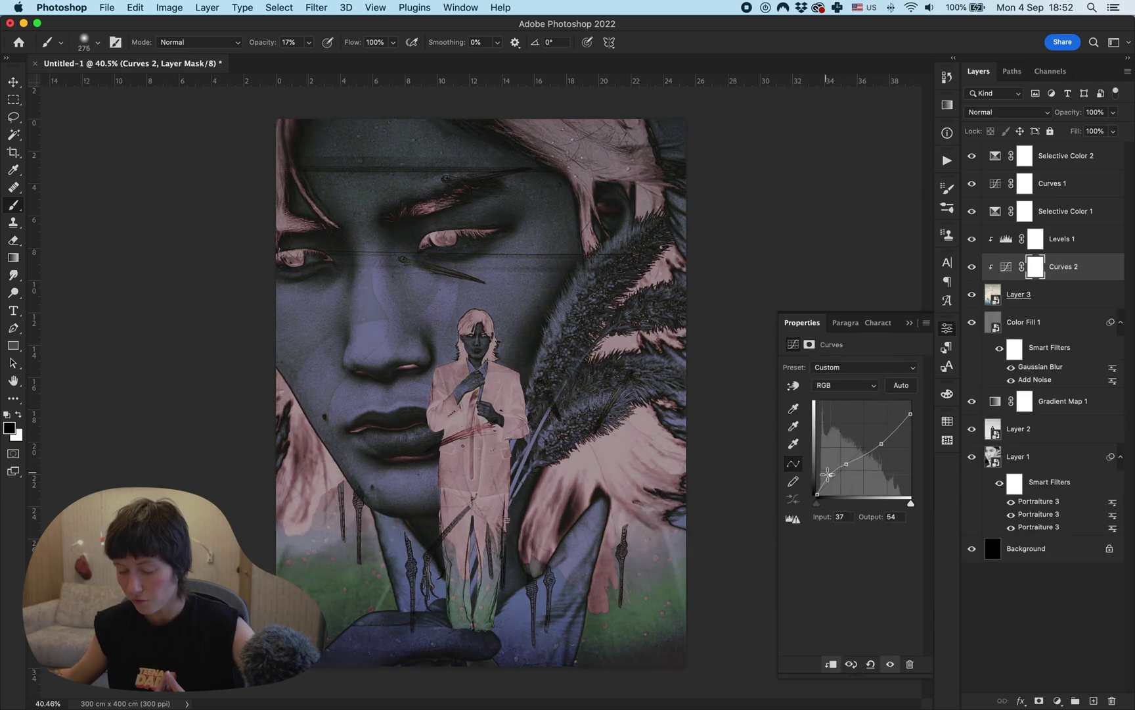
- Scale Layer 3 to about 118%, rotate it -1.77°, and reposition it over the canvas
click(1018, 294)
key(ctrl+t)
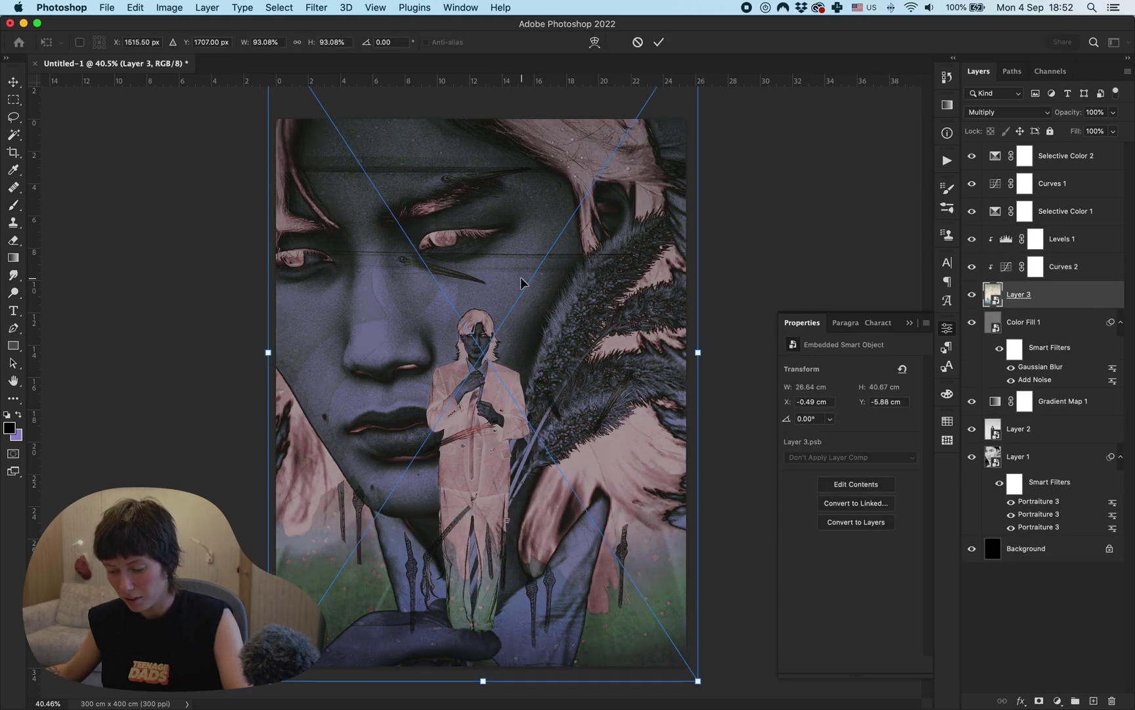
scroll(521, 282, down, 3)
drag(596, 197, 609, 185)
drag(539, 280, 564, 281)
drag(380, 170, 373, 148)
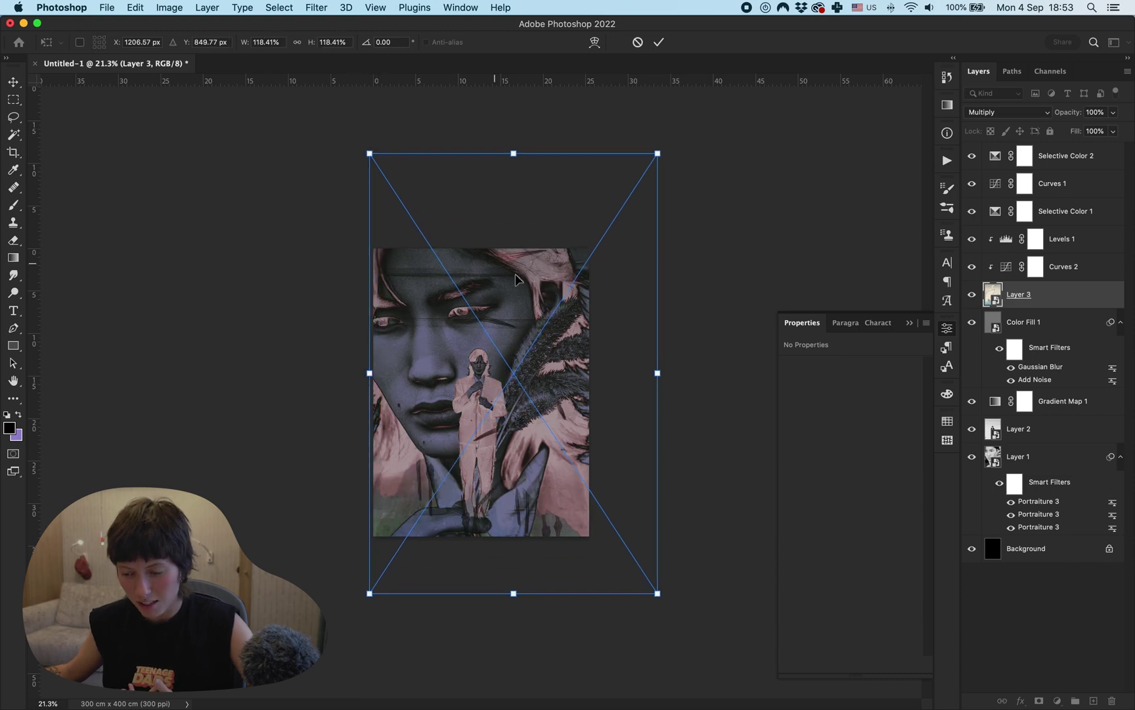
mouse_move(563, 330)
mouse_down()
mouse_move(540, 381)
mouse_move(507, 266)
mouse_up()
scroll(540, 382, up, 3)
drag(798, 266, 811, 244)
drag(586, 302, 600, 317)
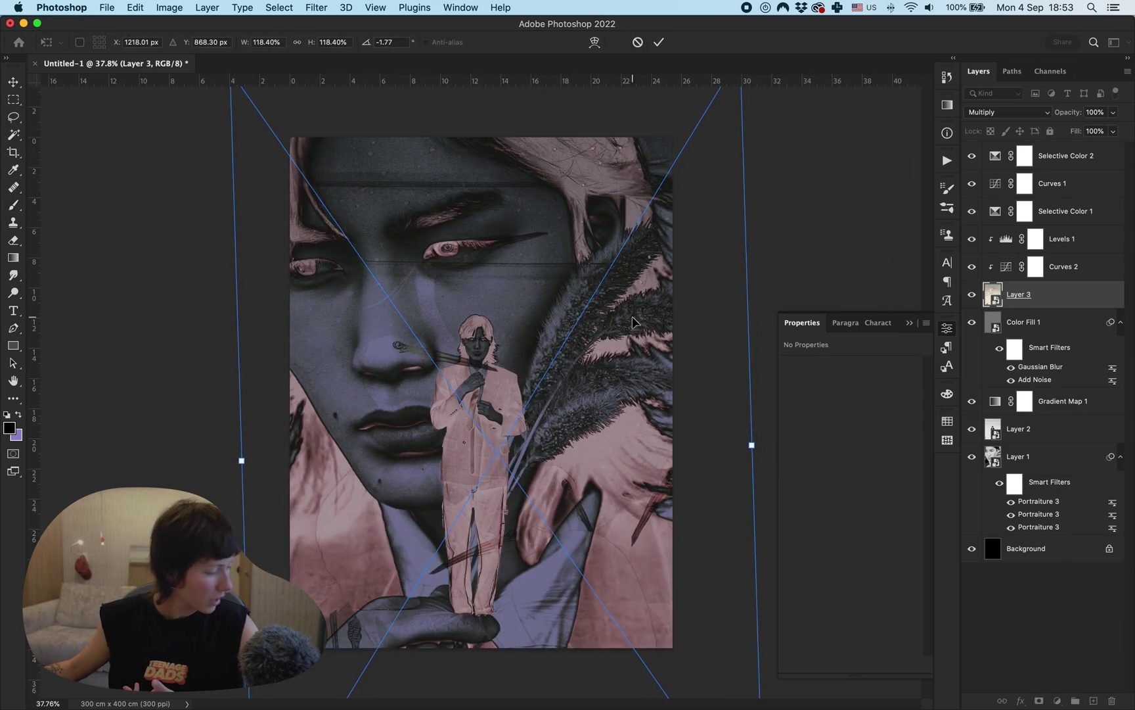
key(Return)
- Select the Selective Color 2 mask, then bring up Finder's Dropbox folders
key(b)
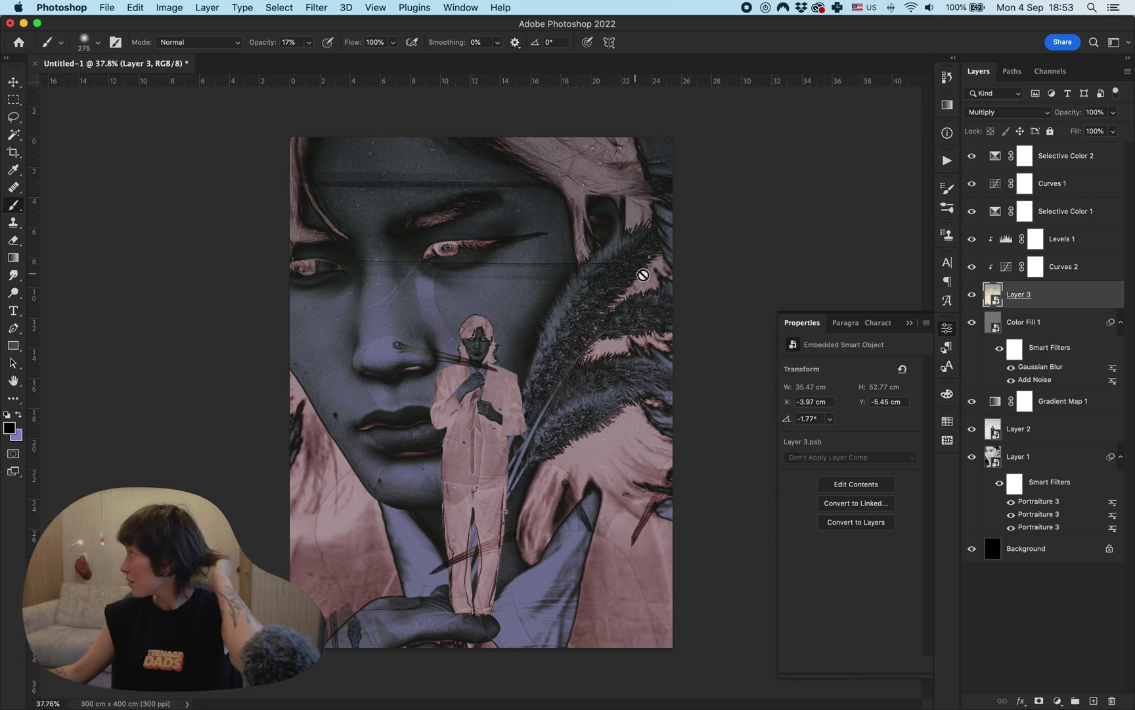
click(911, 324)
click(1056, 156)
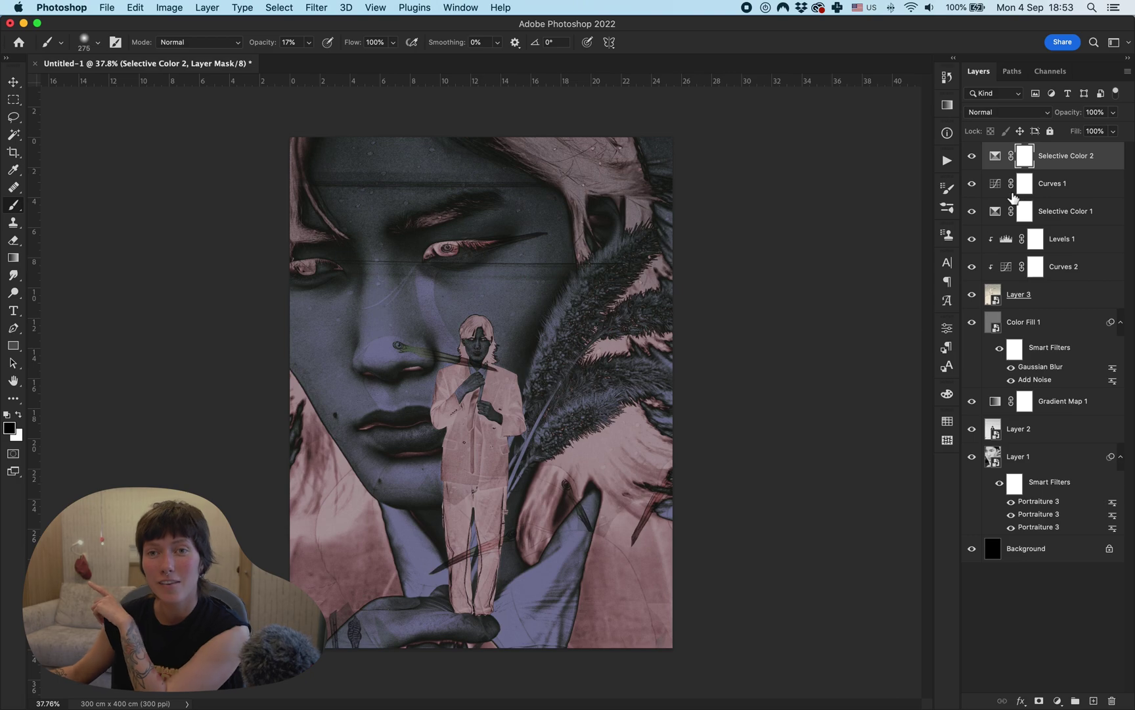
key(ctrl+Up)
click(648, 56)
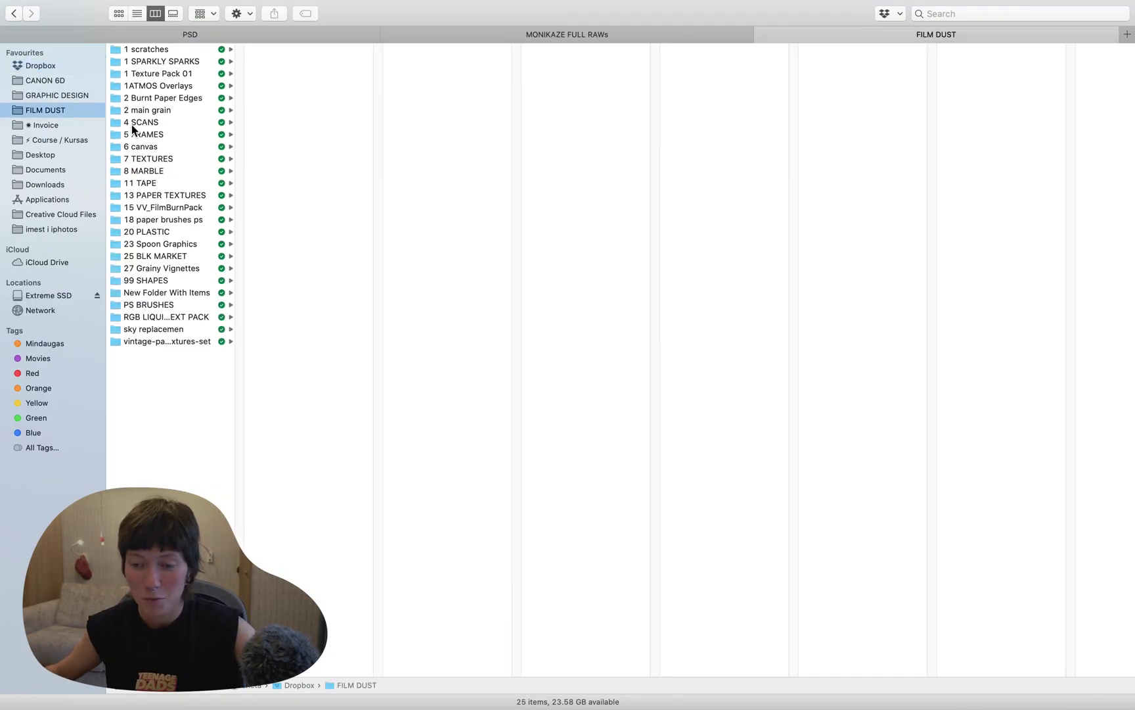
- Navigate Finder via FILM DUST to the assembly pack's Png folder, shown as large thumbnails
click(71, 172)
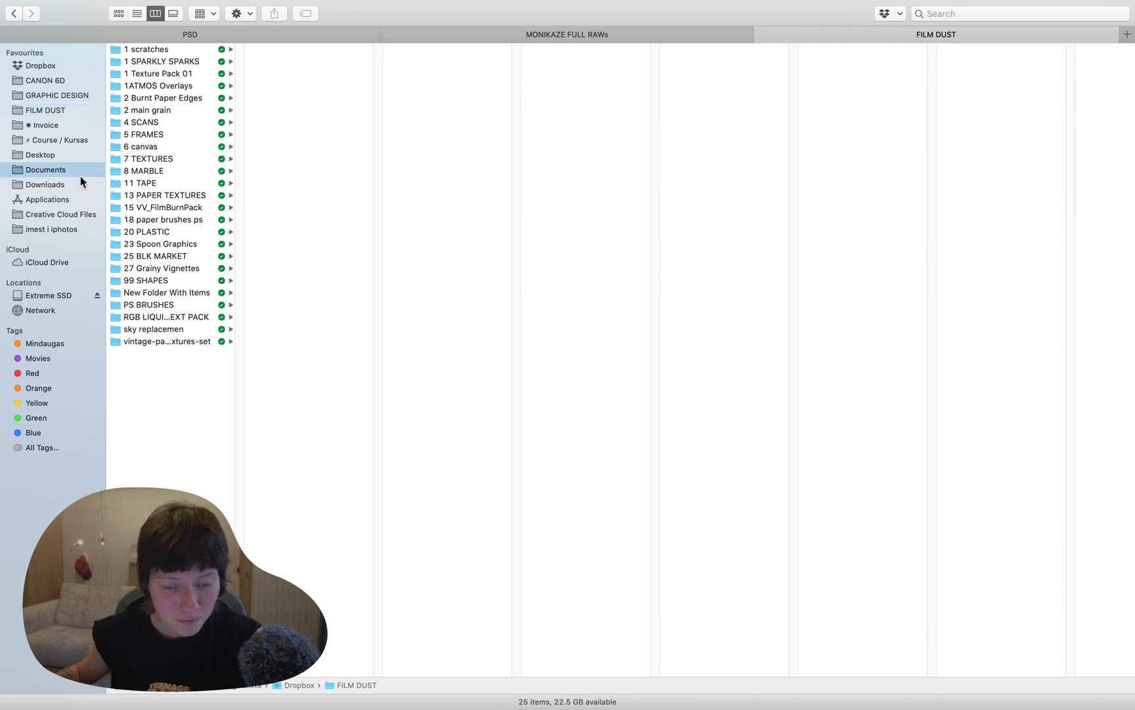
click(142, 135)
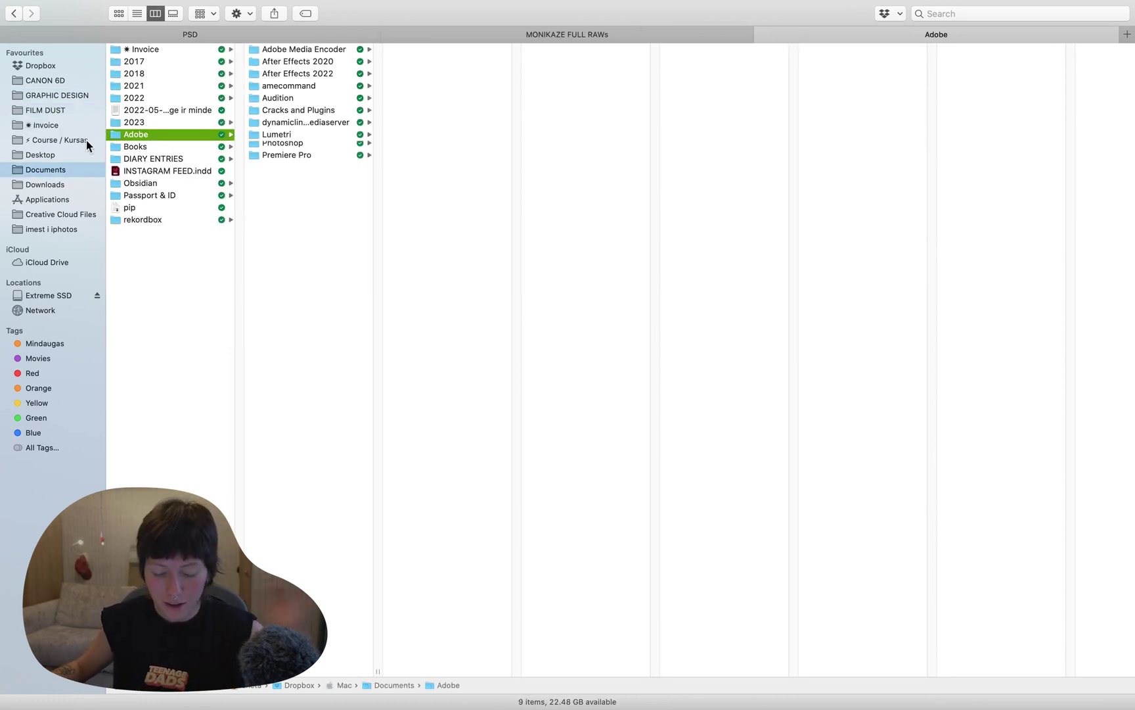
click(88, 123)
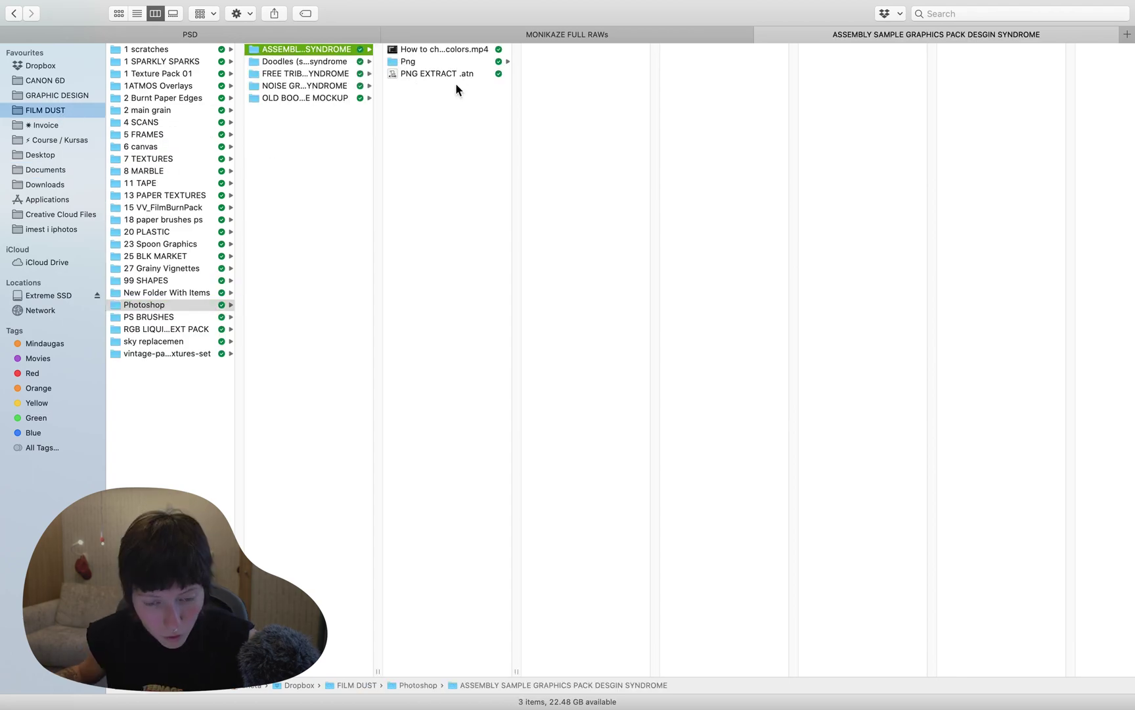
click(408, 62)
click(118, 13)
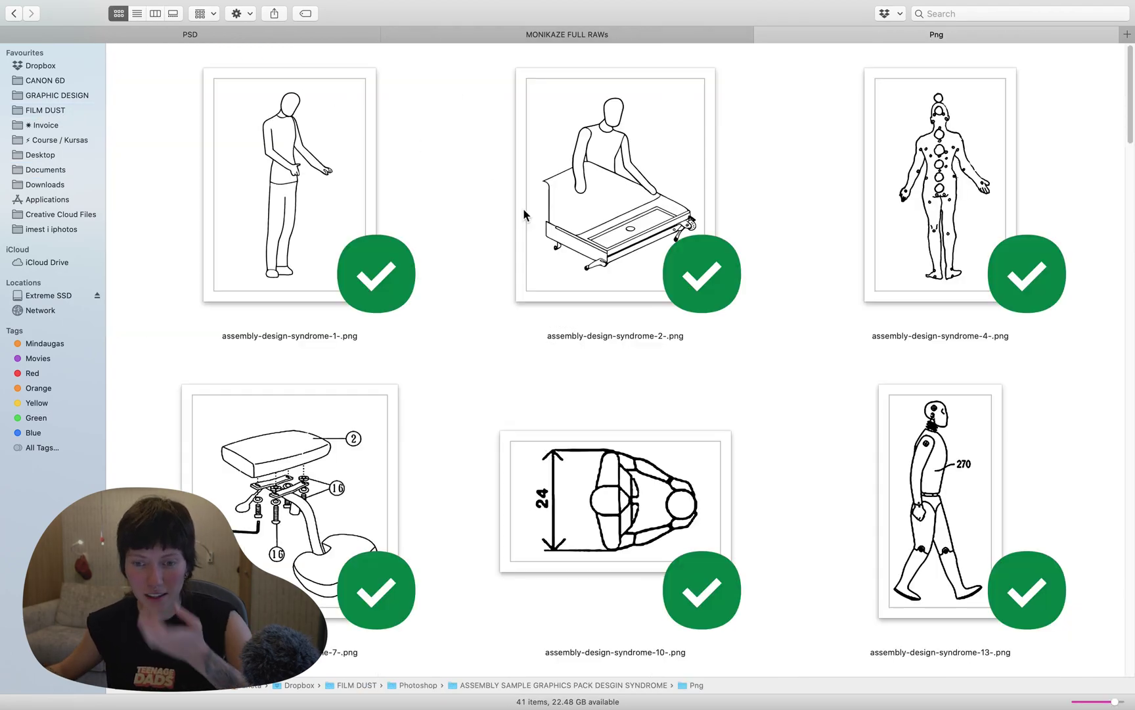
scroll(493, 298, down, 10)
scroll(494, 298, down, 10)
scroll(486, 283, down, 10)
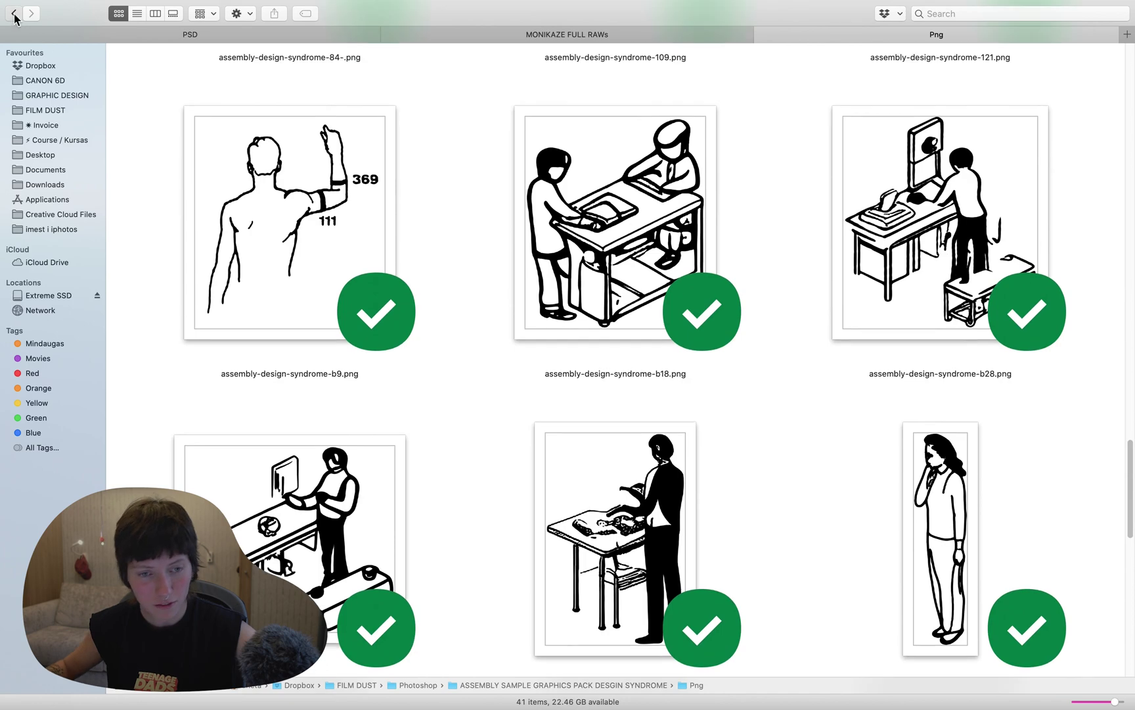
key(super+bracketleft)
- Place the AI-23 doodle into the collage and drop its layer just above Gradient Map 1
click(329, 62)
click(413, 63)
key(Right)
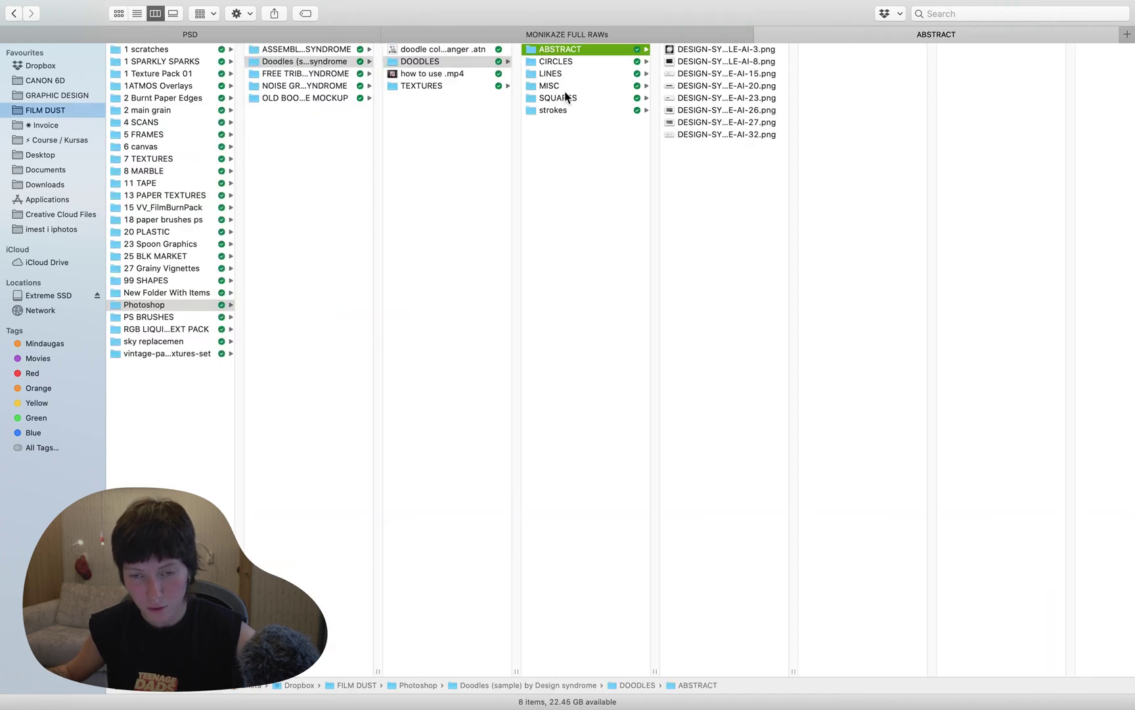
key(Right)
key(Down)
key(Down)
key(Down)
key(Down)
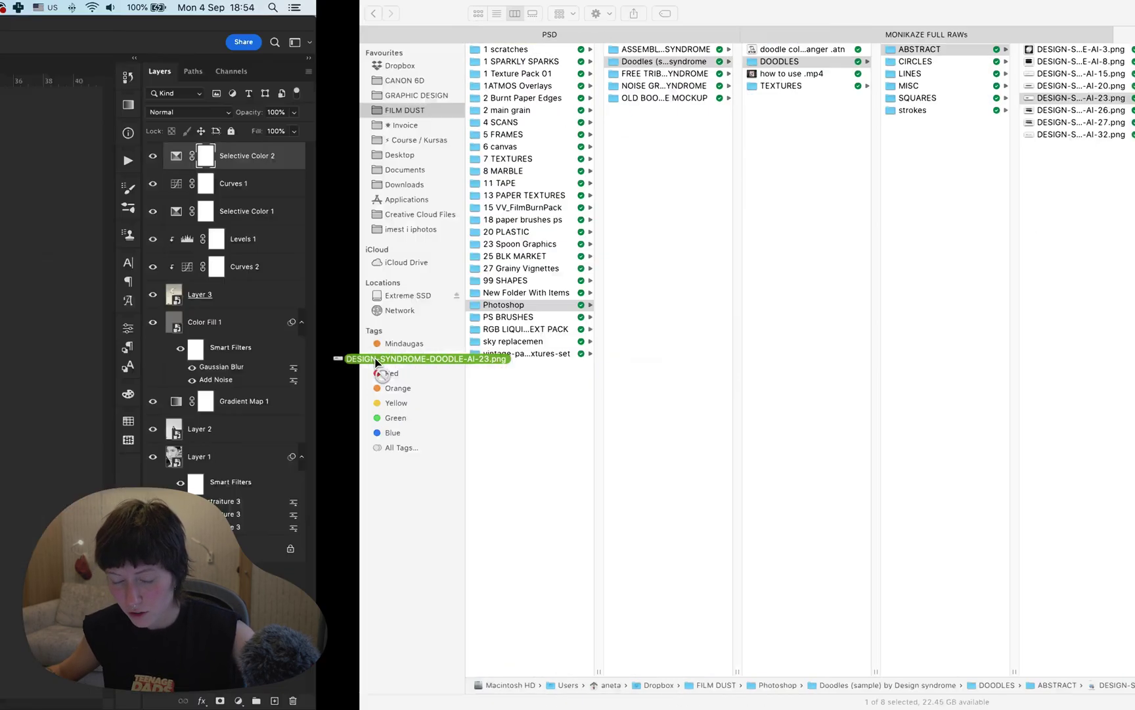
drag(529, 202, 503, 371)
drag(1029, 155, 1030, 440)
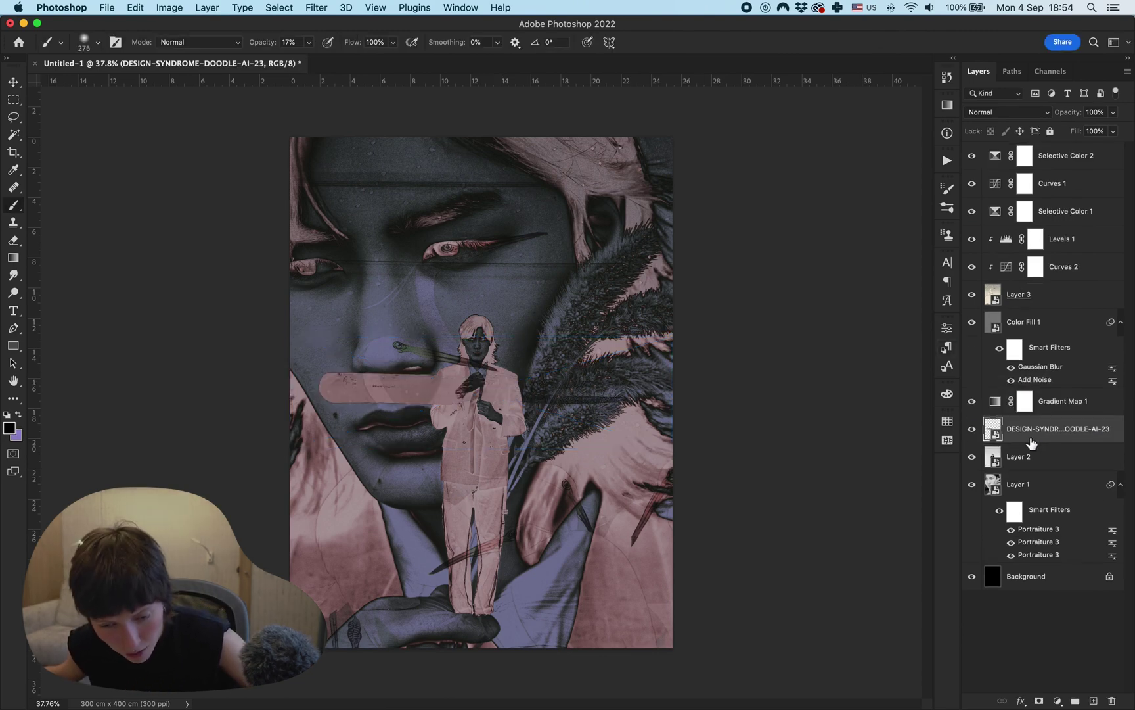
drag(1026, 392, 1026, 391)
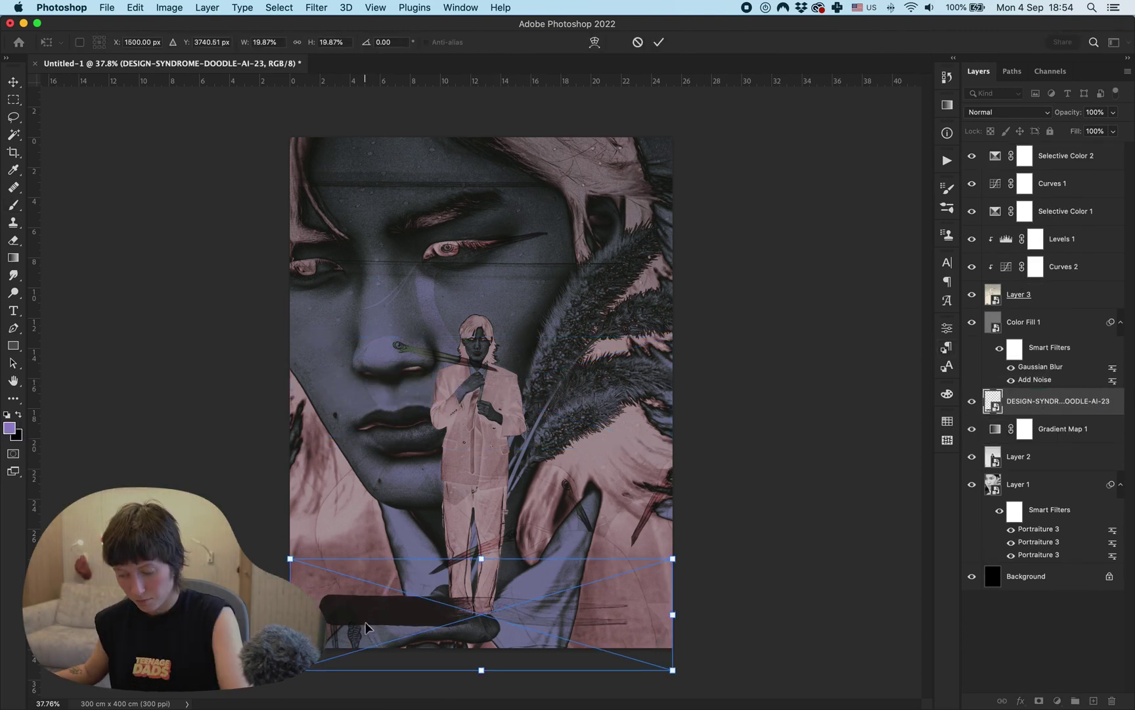
- Add the AI-32 doodle to the canvas, enlarged and rotated
key(super+Tab)
mouse_move(721, 134)
mouse_down()
mouse_move(457, 280)
mouse_move(394, 372)
mouse_move(438, 441)
mouse_up()
key(super+Tab)
mouse_move(672, 372)
mouse_down()
mouse_move(751, 338)
mouse_move(552, 524)
mouse_move(372, 519)
mouse_move(515, 404)
mouse_up()
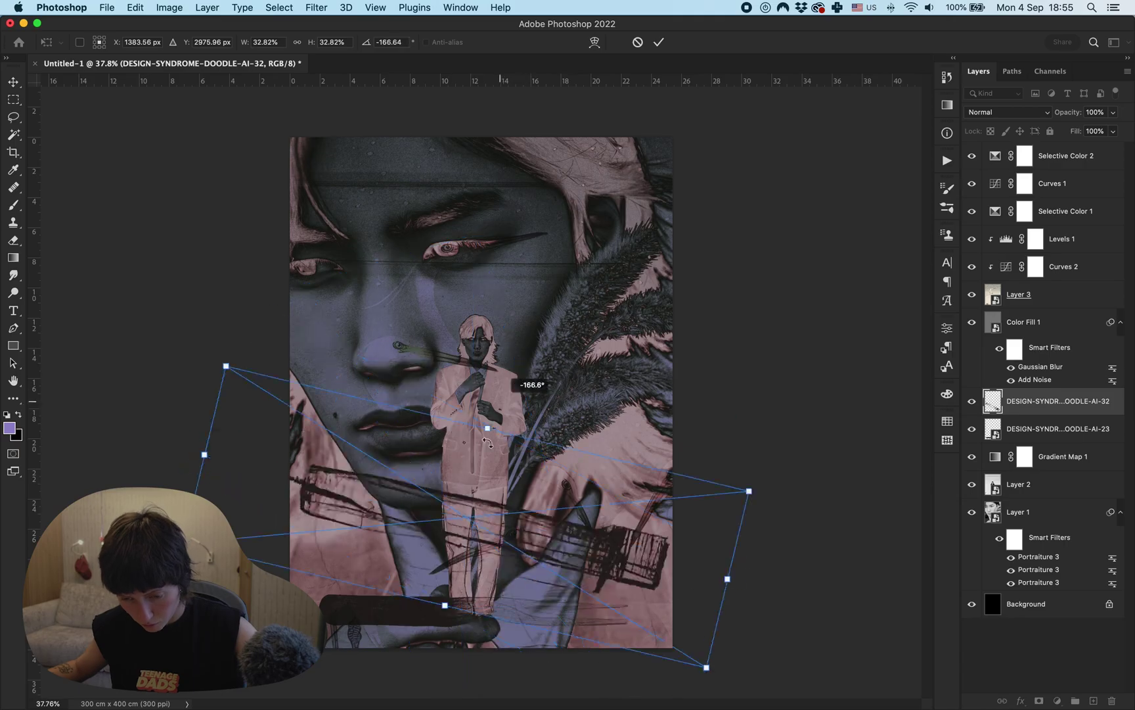
key(Return)
- Place the stroke-18 doodle into the collage
key(super+Tab)
drag(723, 84, 385, 360)
key(super+Tab)
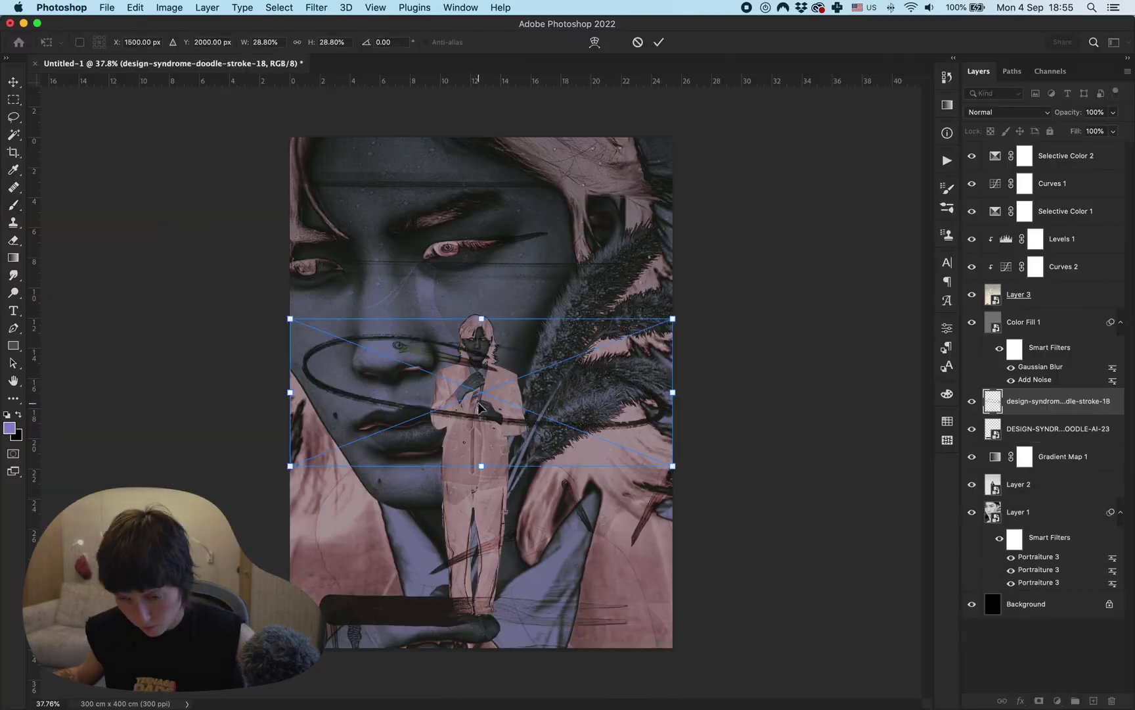
key(super+Tab)
- Pick the line-21 doodle from LINES and place it, enlarged and rotated, across the eyes
click(550, 73)
click(710, 74)
click(718, 146)
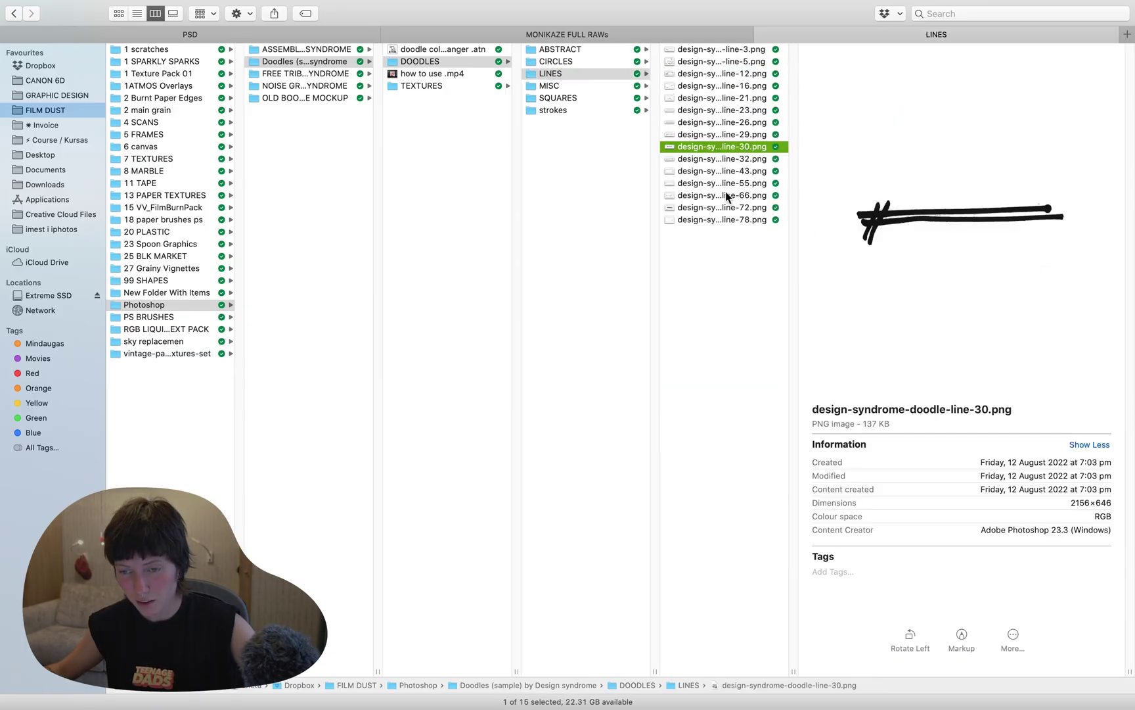
click(728, 196)
click(696, 98)
key(super+Tab)
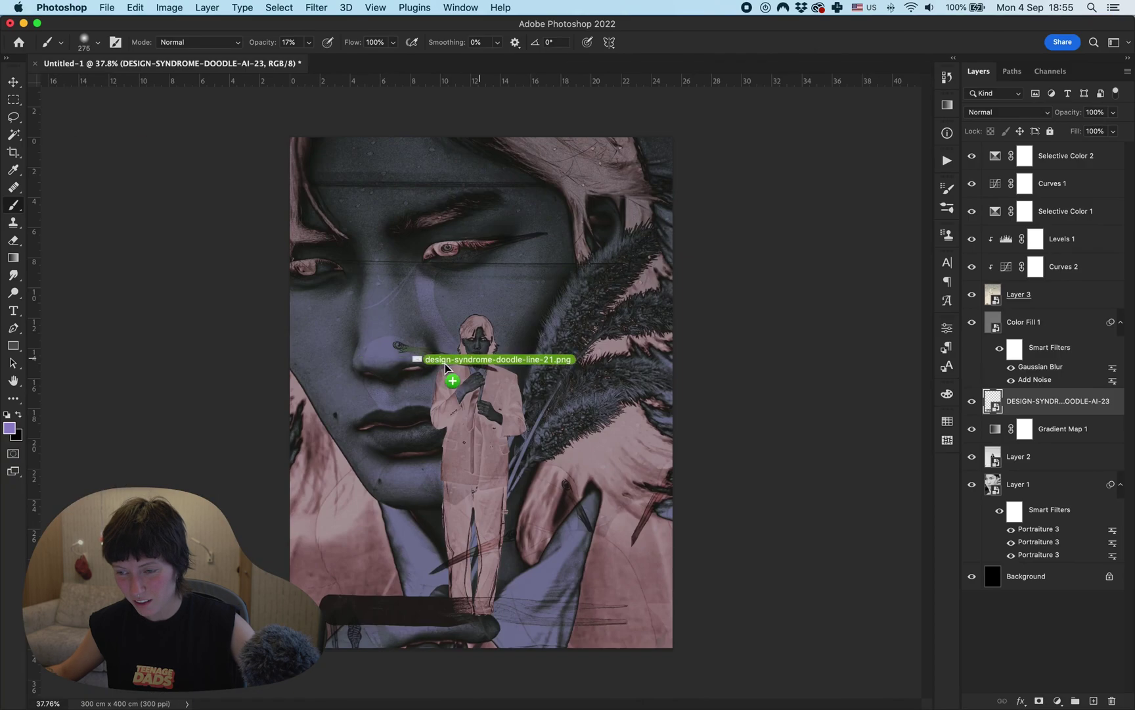
mouse_move(423, 347)
mouse_down()
mouse_move(456, 363)
mouse_move(471, 391)
mouse_up()
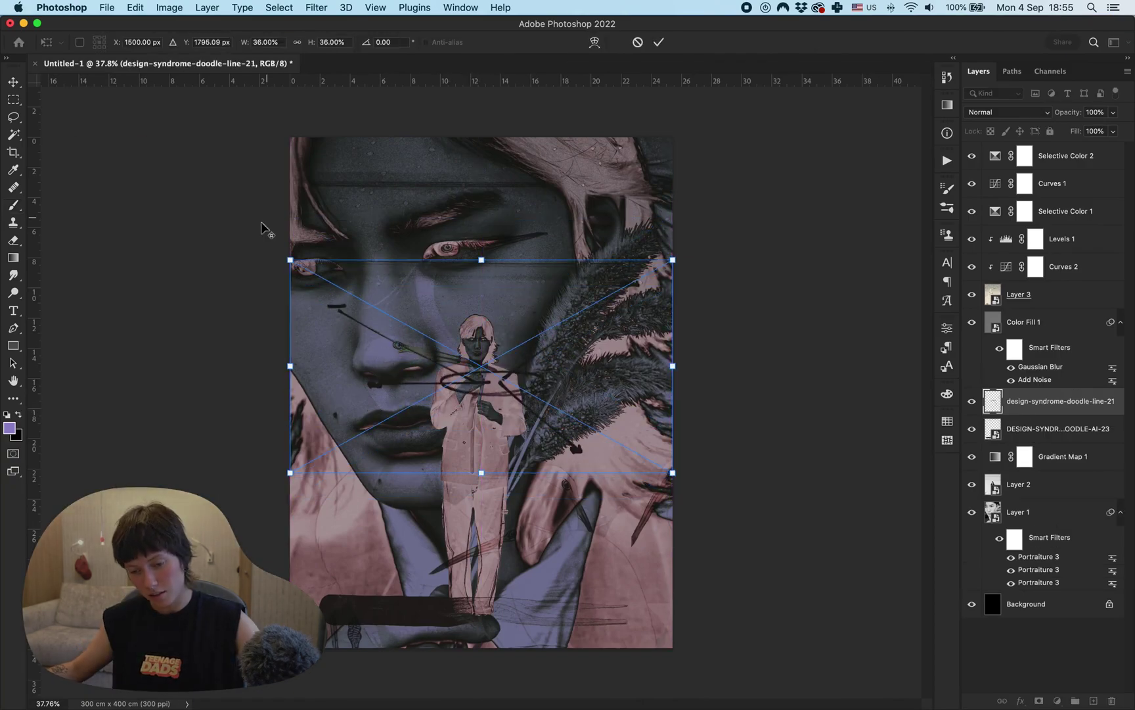
mouse_move(261, 229)
mouse_down()
mouse_move(256, 242)
mouse_move(697, 425)
mouse_up()
mouse_move(470, 373)
mouse_down()
mouse_move(471, 488)
mouse_move(506, 545)
mouse_move(406, 380)
mouse_move(468, 264)
mouse_up()
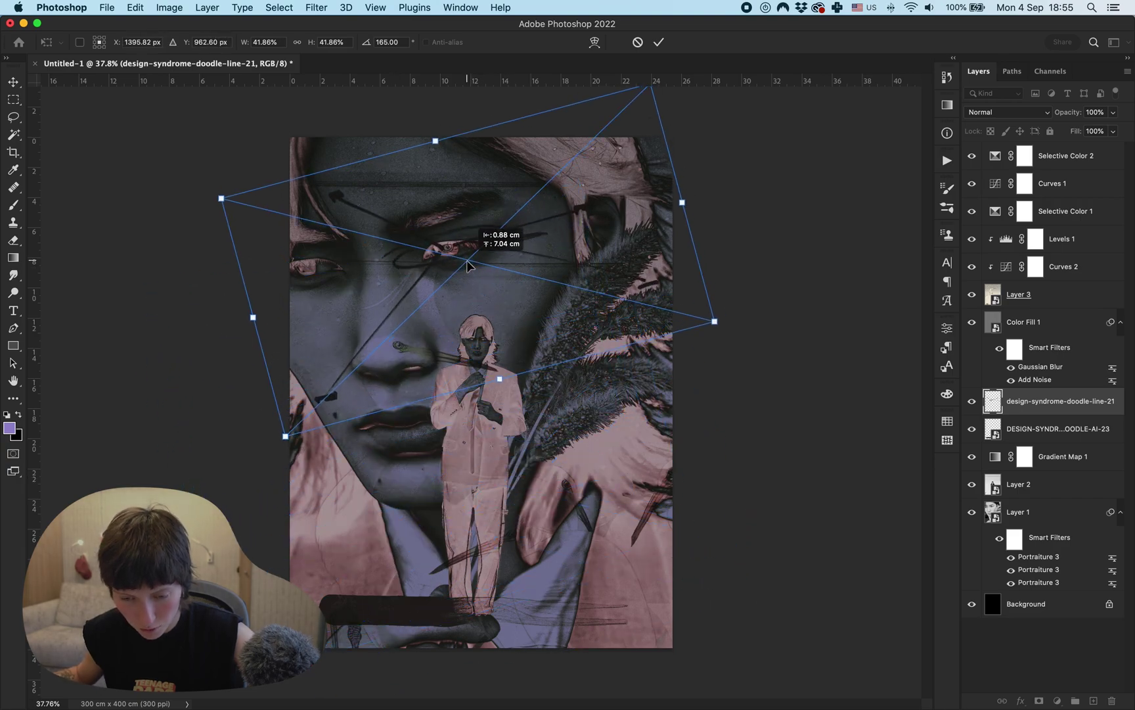
key(super+Tab)
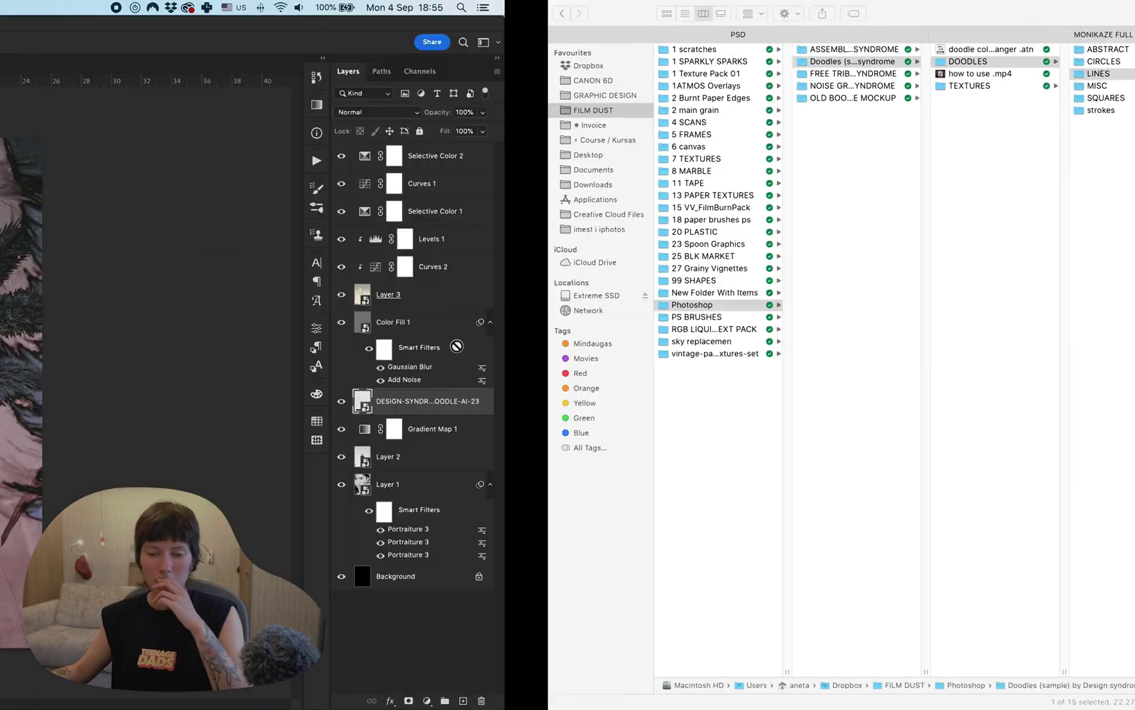
- Browse the MISC, SQUARES and strokes doodle folders, previewing cross-shaped stroke 21
click(597, 86)
click(726, 98)
click(729, 146)
click(608, 97)
click(683, 98)
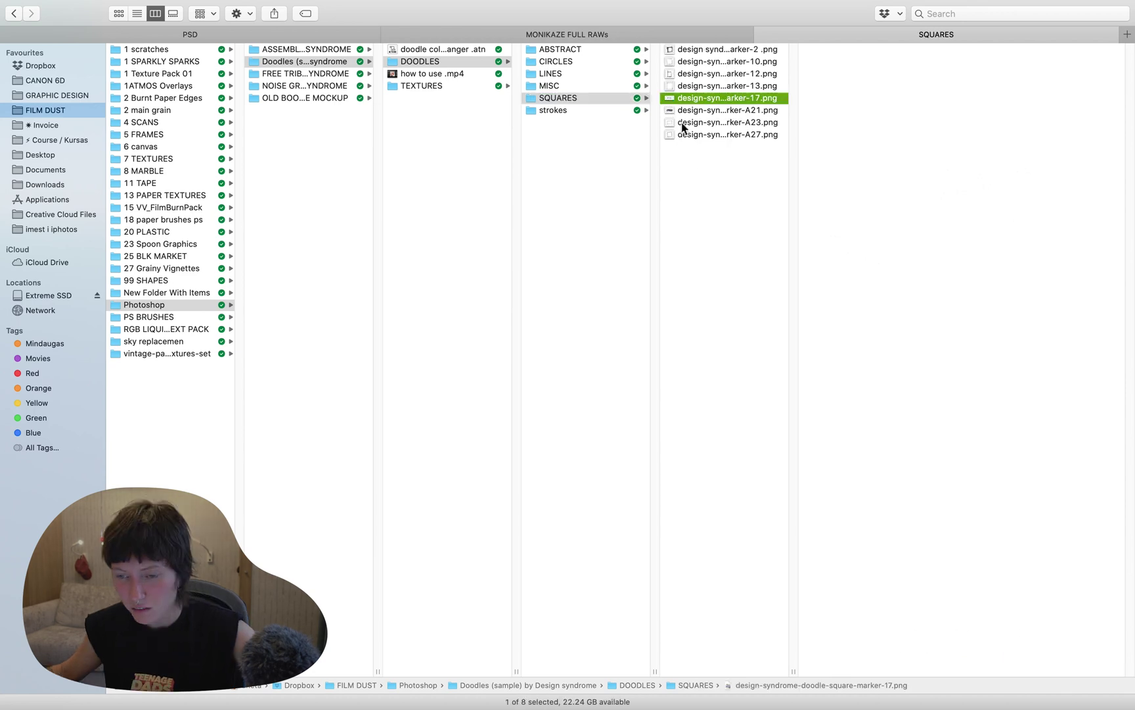
click(615, 109)
click(701, 98)
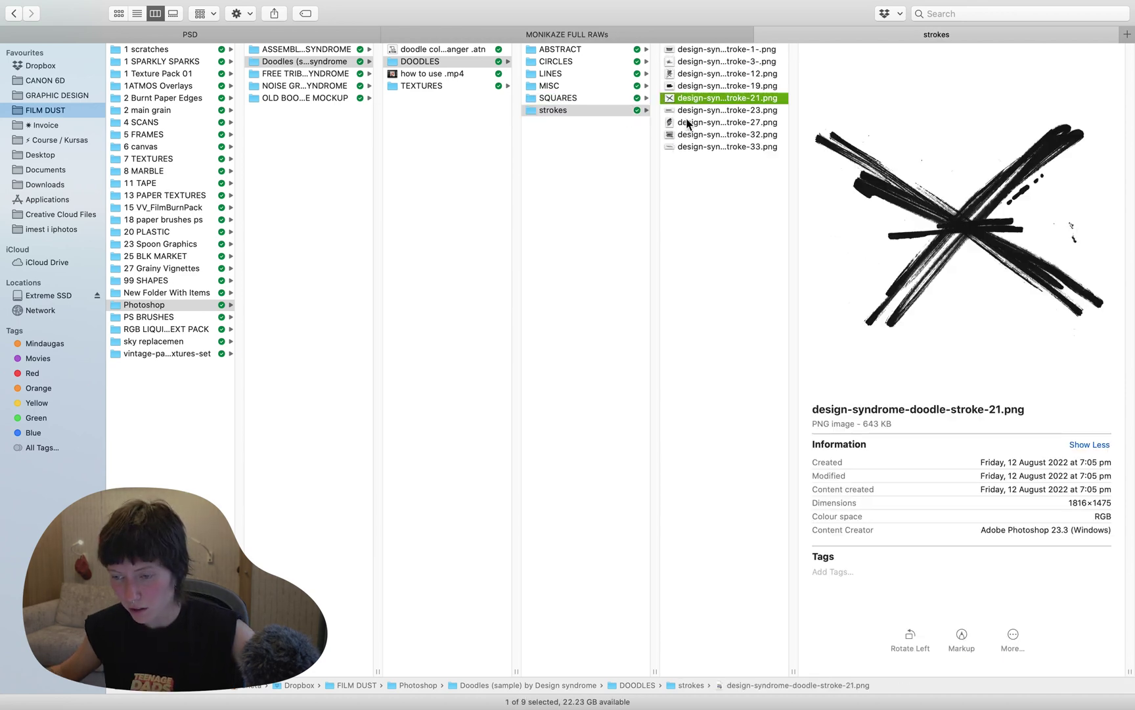
- Preview the noise graphic asset pack's PATTERNS and PAPER textures
click(338, 74)
click(443, 61)
click(577, 97)
click(304, 85)
click(468, 74)
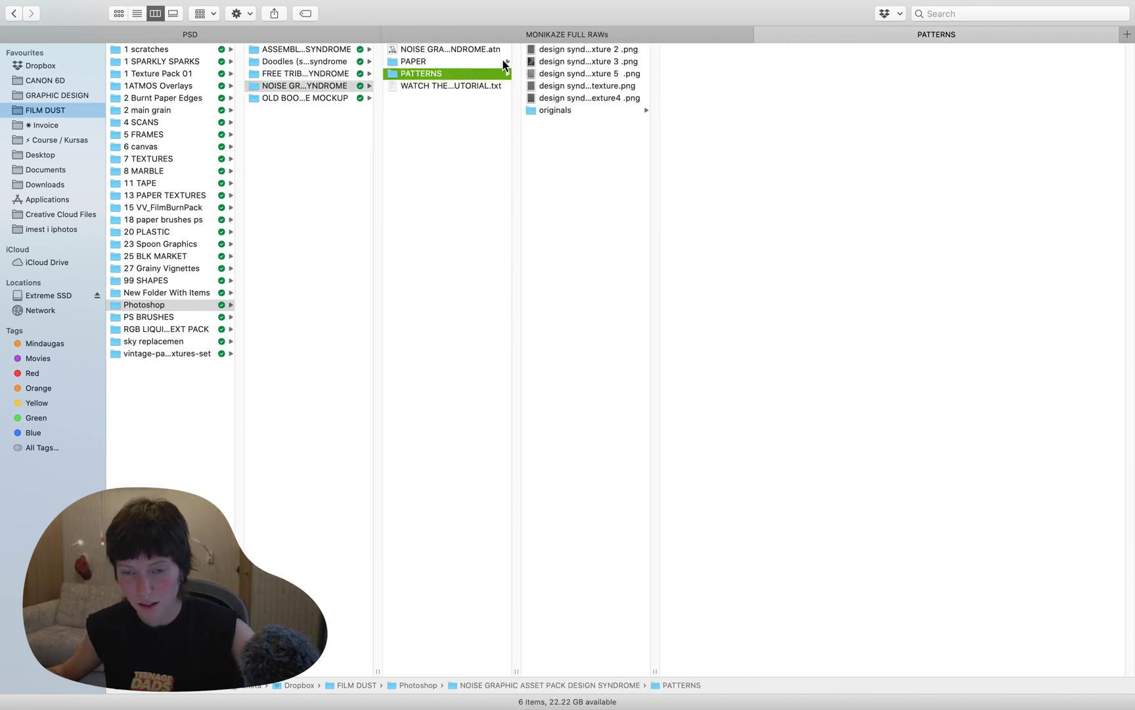
click(444, 62)
click(585, 50)
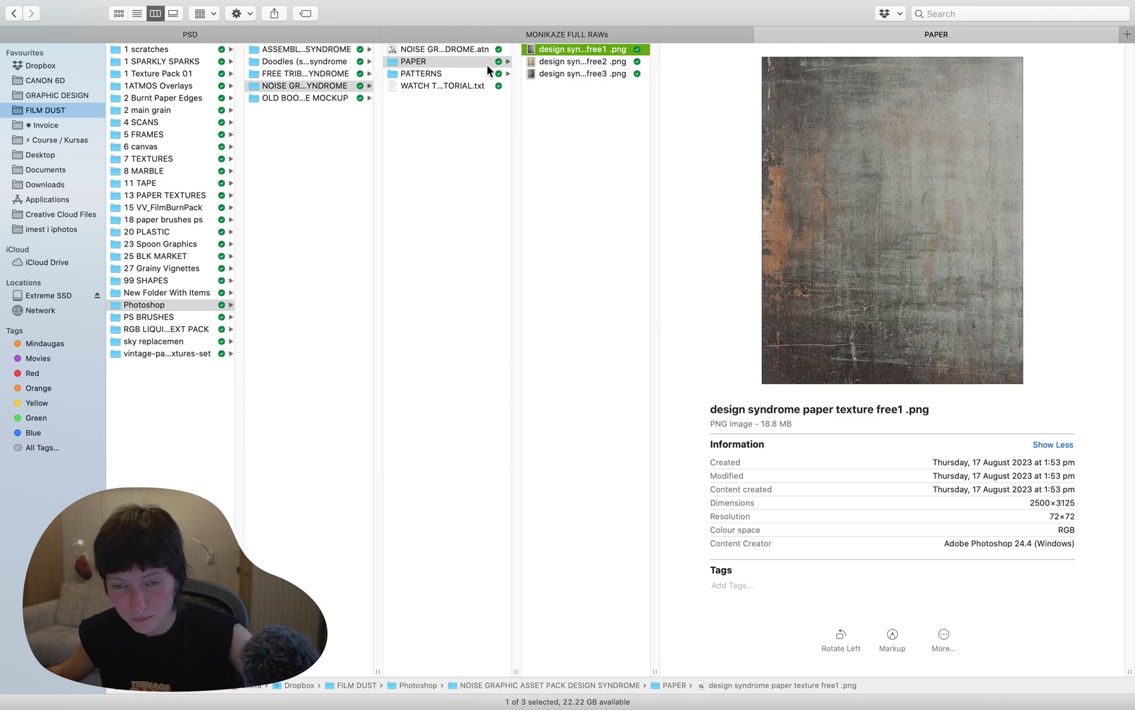
- Compare the paper textures, previewing light free3 and dark grey free1
click(493, 74)
click(560, 62)
click(469, 62)
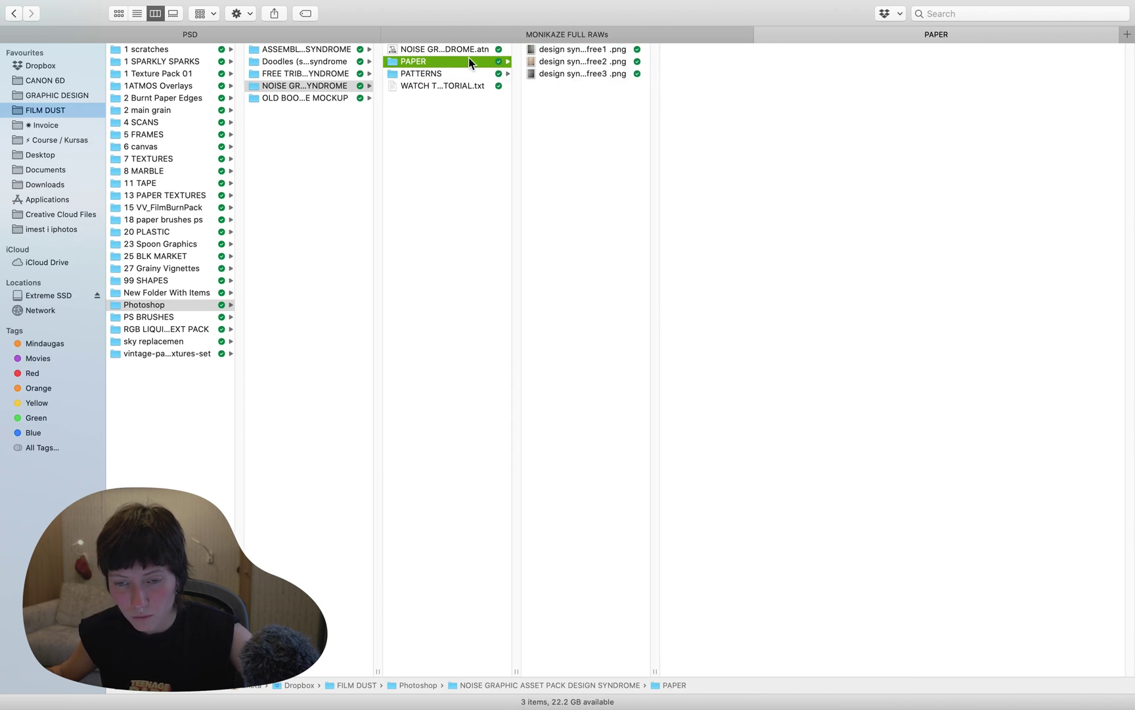
click(304, 98)
click(305, 75)
click(426, 74)
click(305, 85)
click(426, 61)
click(583, 62)
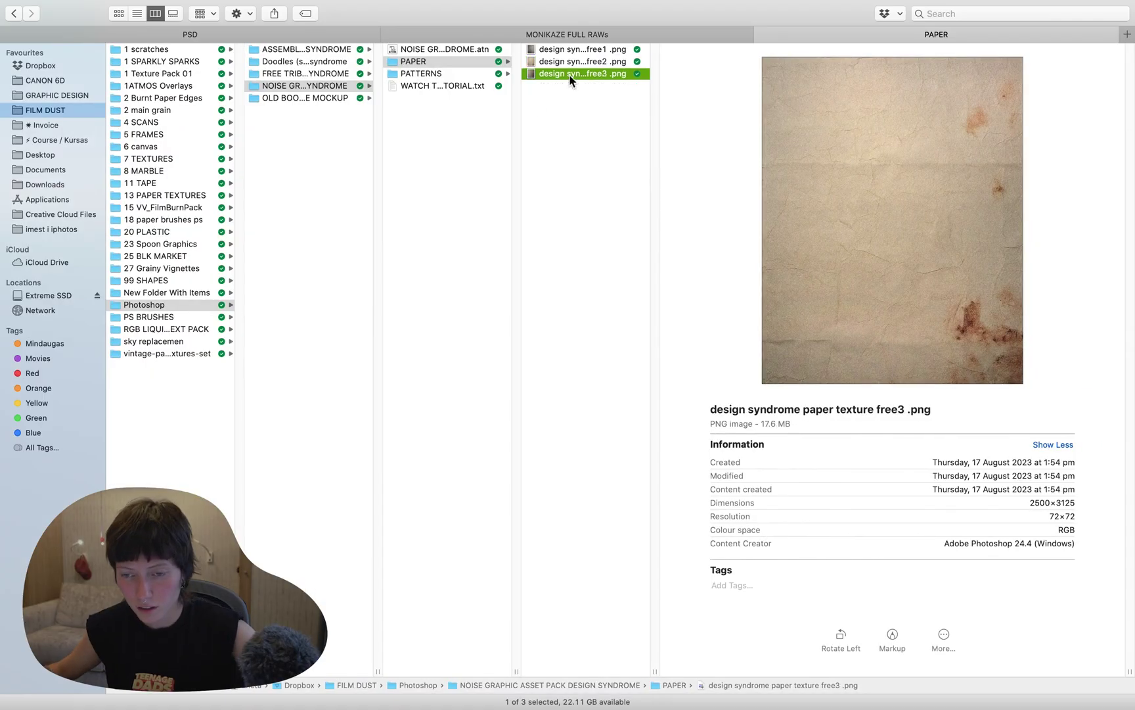
click(573, 51)
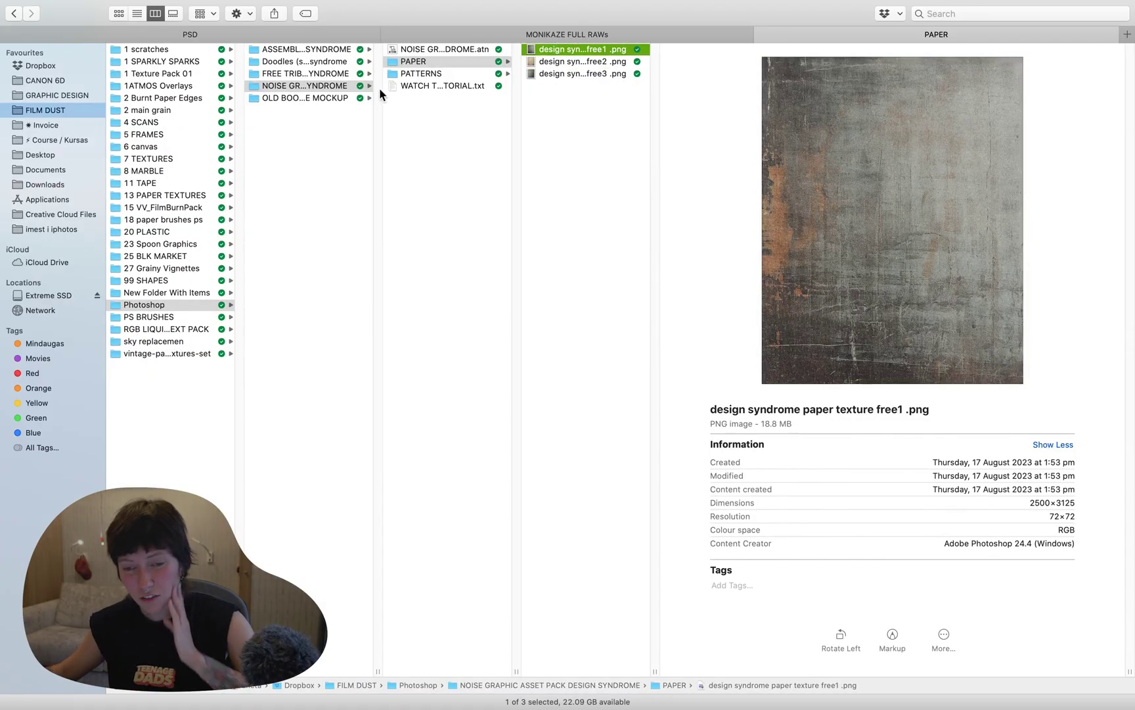
click(506, 77)
- Show Texture Pack 01 as thumbnails and place dark texture 15 over the collage
click(162, 62)
shift+click(160, 74)
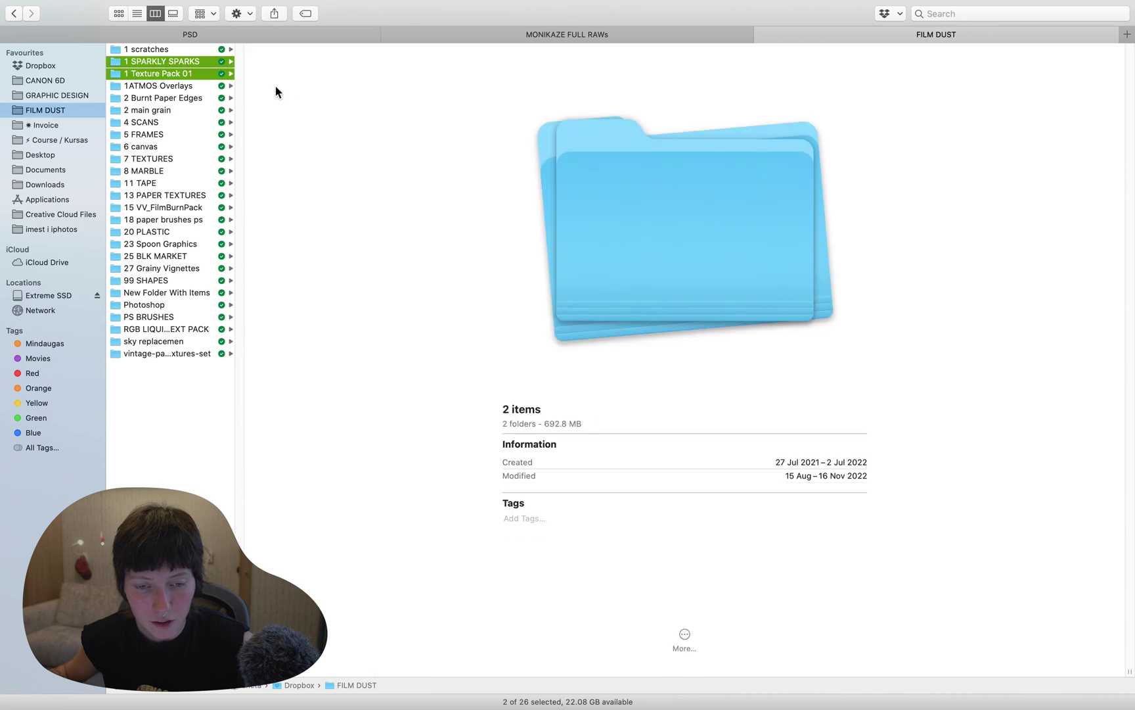
key(Right)
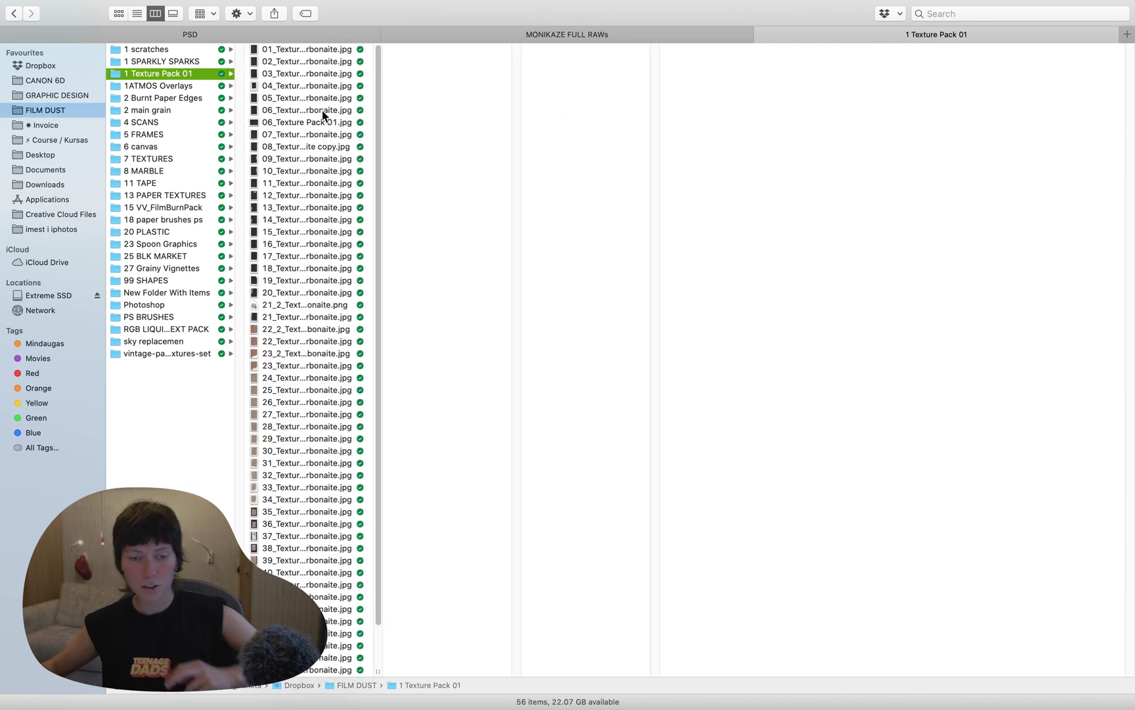
click(119, 13)
scroll(480, 153, down, 5)
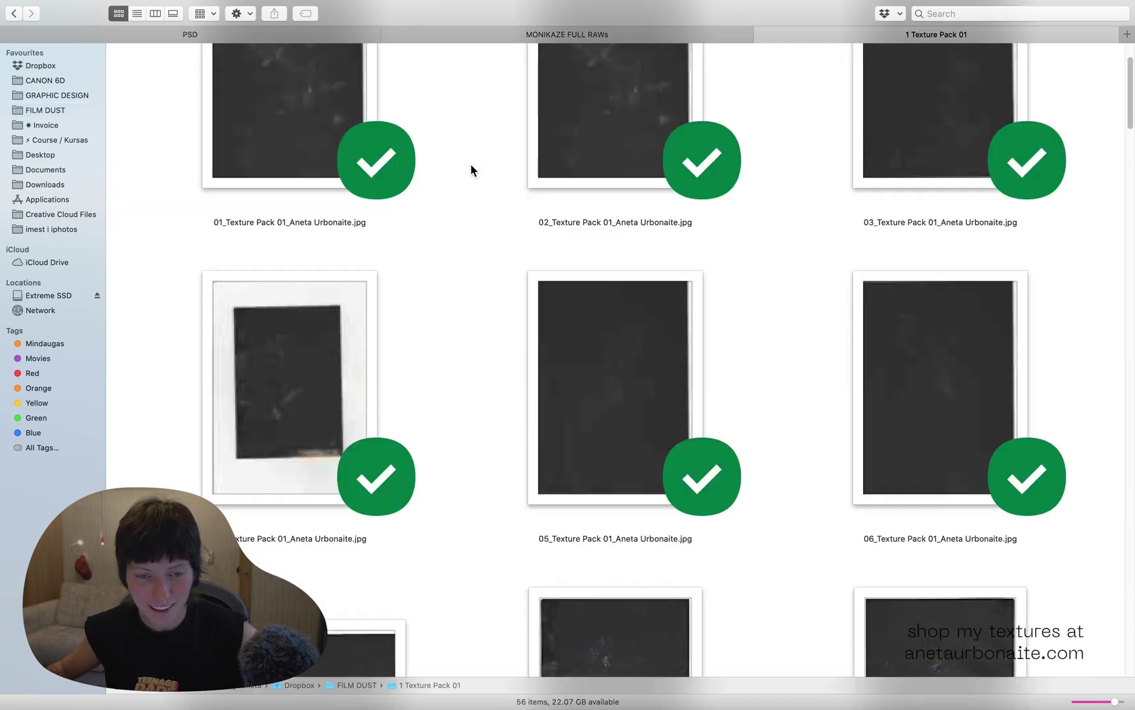
scroll(470, 164, down, 15)
scroll(462, 169, up, 15)
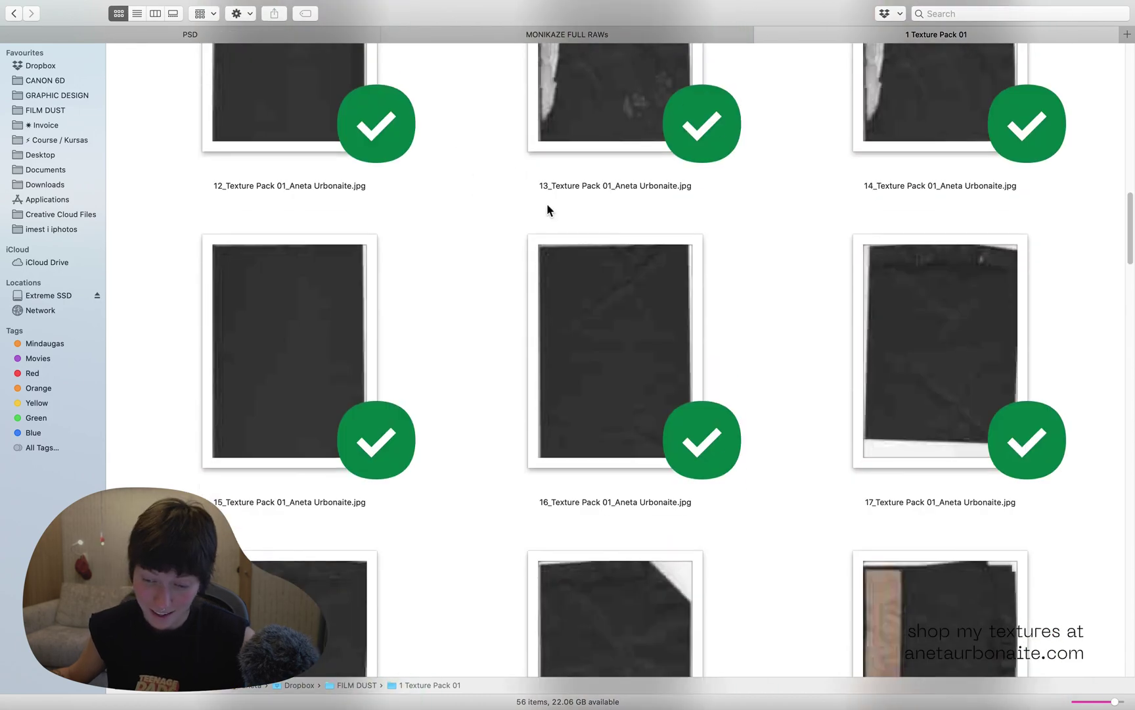
click(630, 294)
click(302, 299)
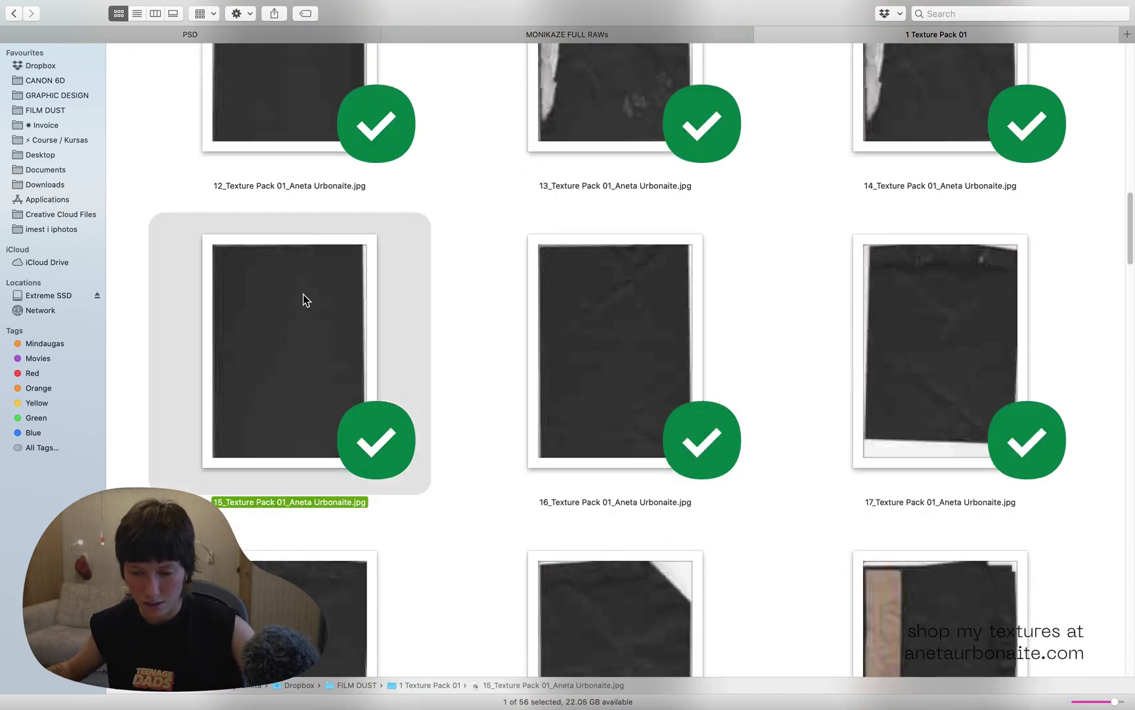
key(super+Tab)
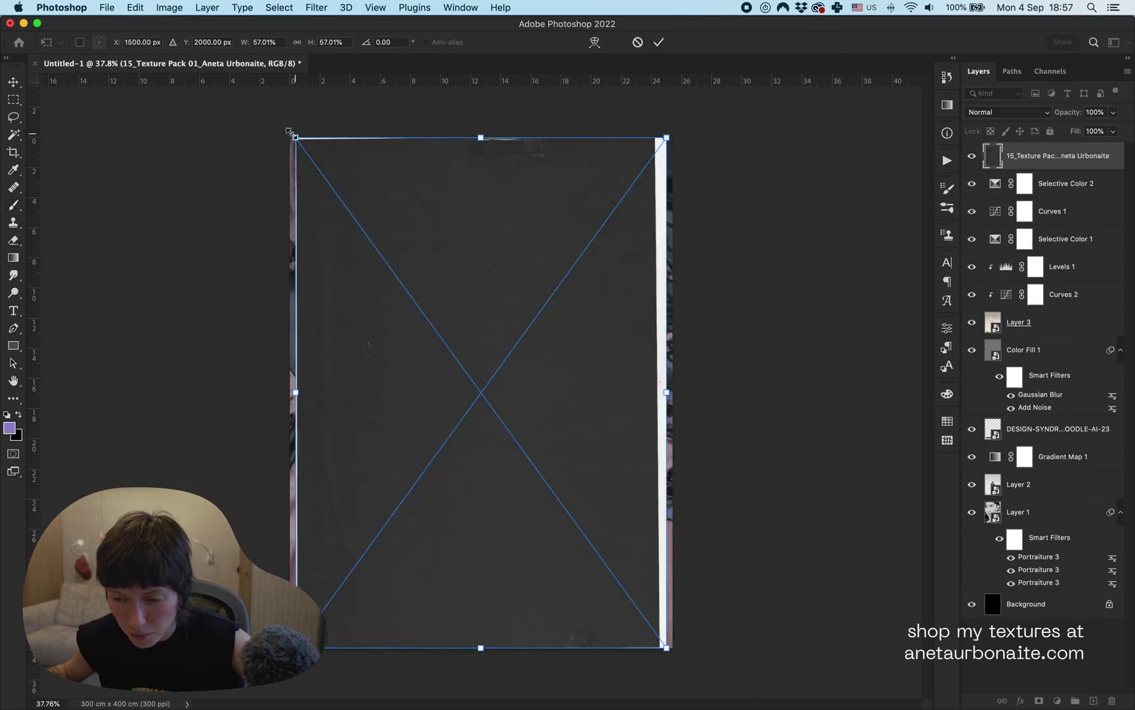
key(Return)
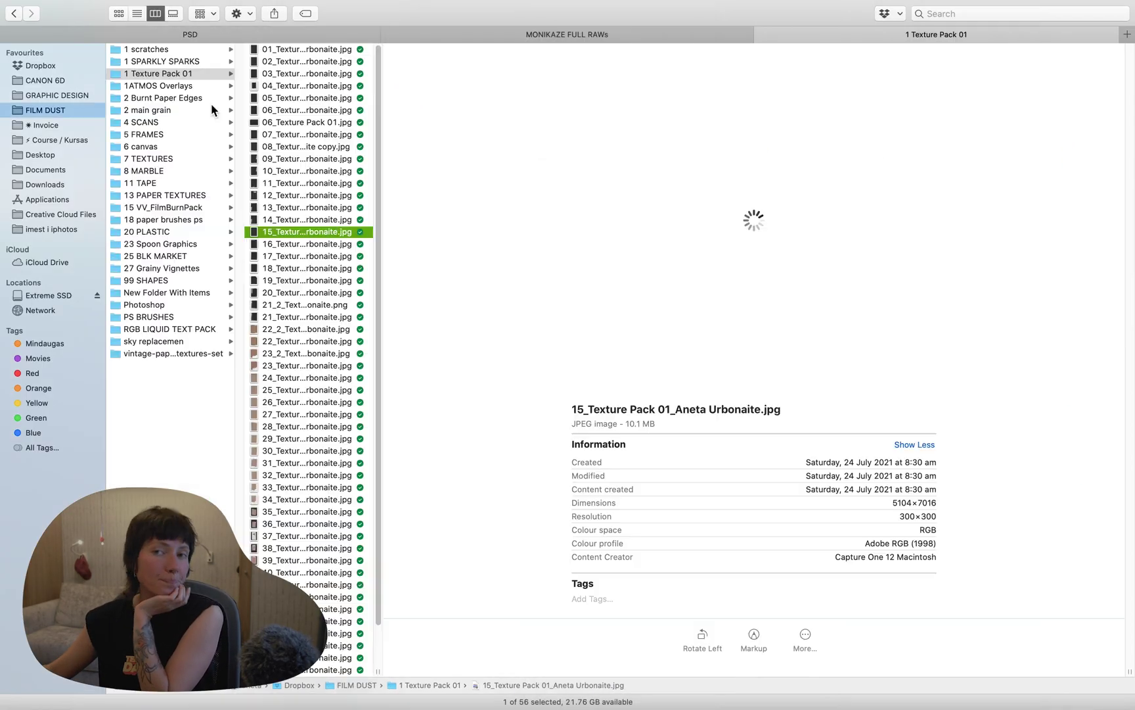
- Preview the main grain textures and place dark grain texture 12 into the collage
key(Down)
click(299, 183)
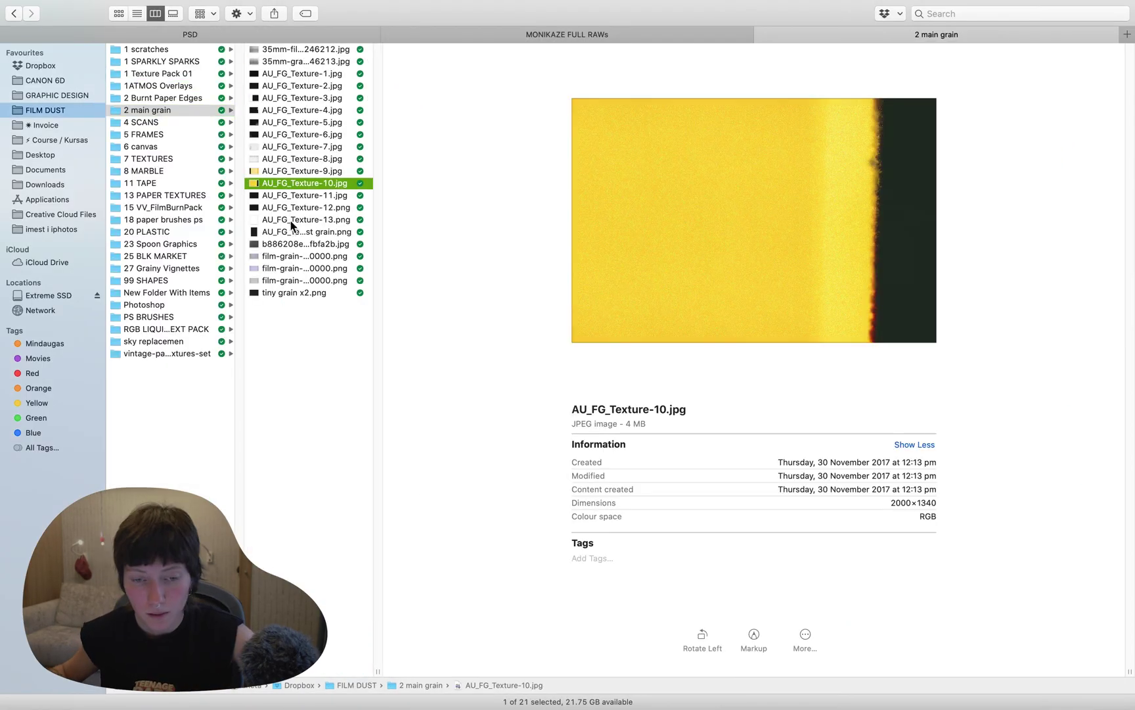
click(298, 207)
key(space)
key(cmd+Tab)
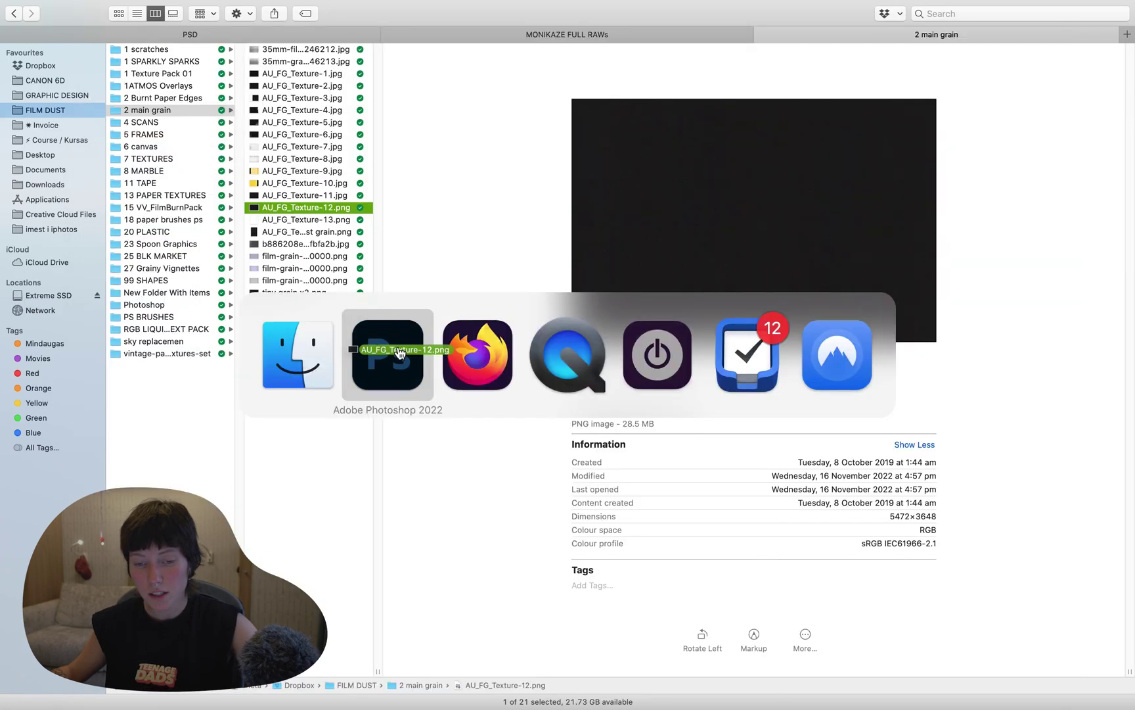
drag(295, 209, 459, 224)
key(cmd+Tab)
- Place photocopy texture vol-3_04 from scratches, rotated and stretched to fill the canvas
click(152, 45)
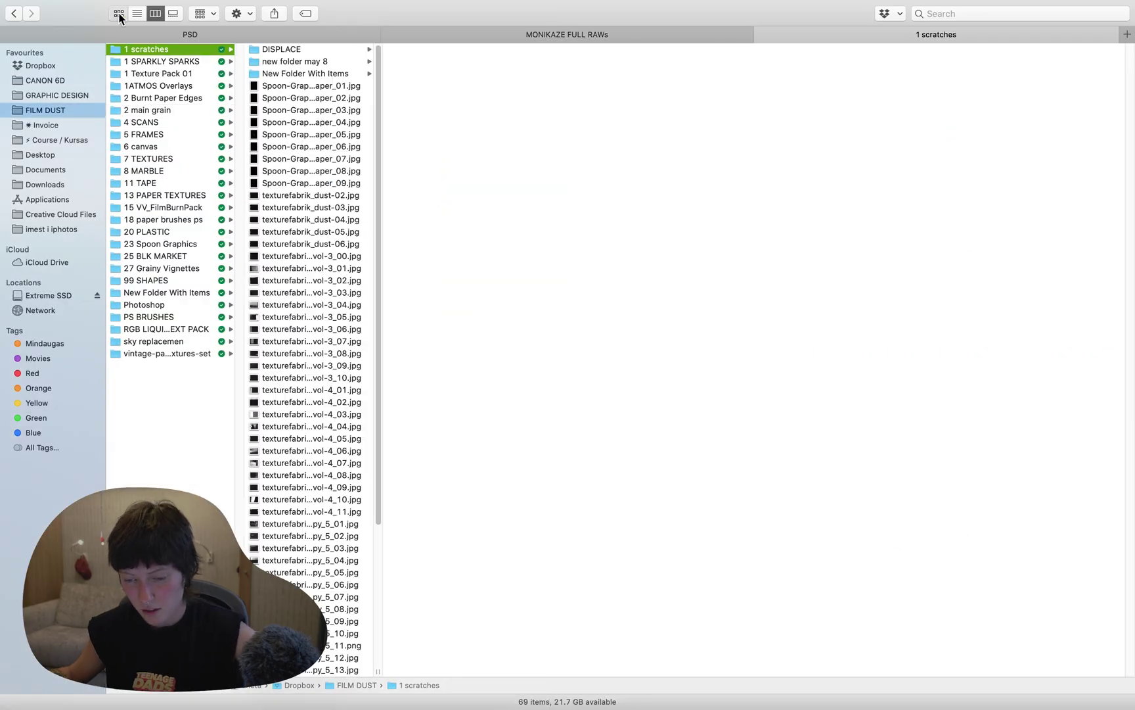
click(118, 13)
scroll(491, 239, up, 5)
scroll(491, 240, up, 5)
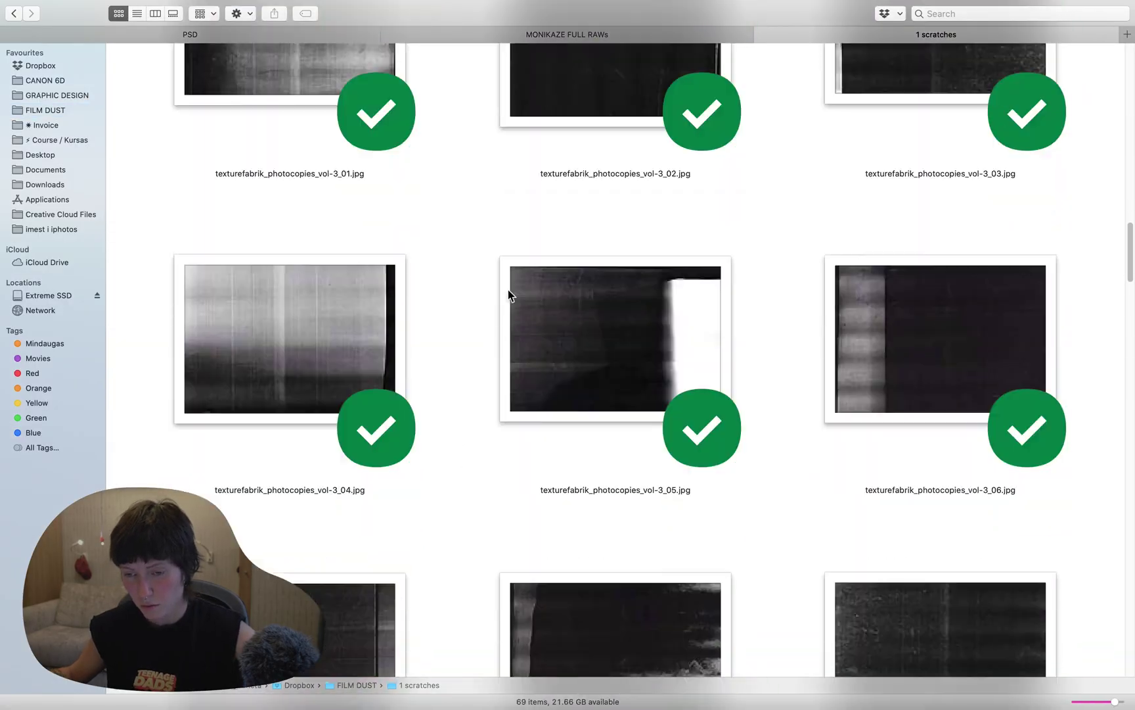
key(super+Tab)
drag(508, 295, 479, 390)
drag(304, 264, 305, 160)
- Try Soft Light on the photocopy texture, delete it, and move the doodle above Selective Color 2
key(Return)
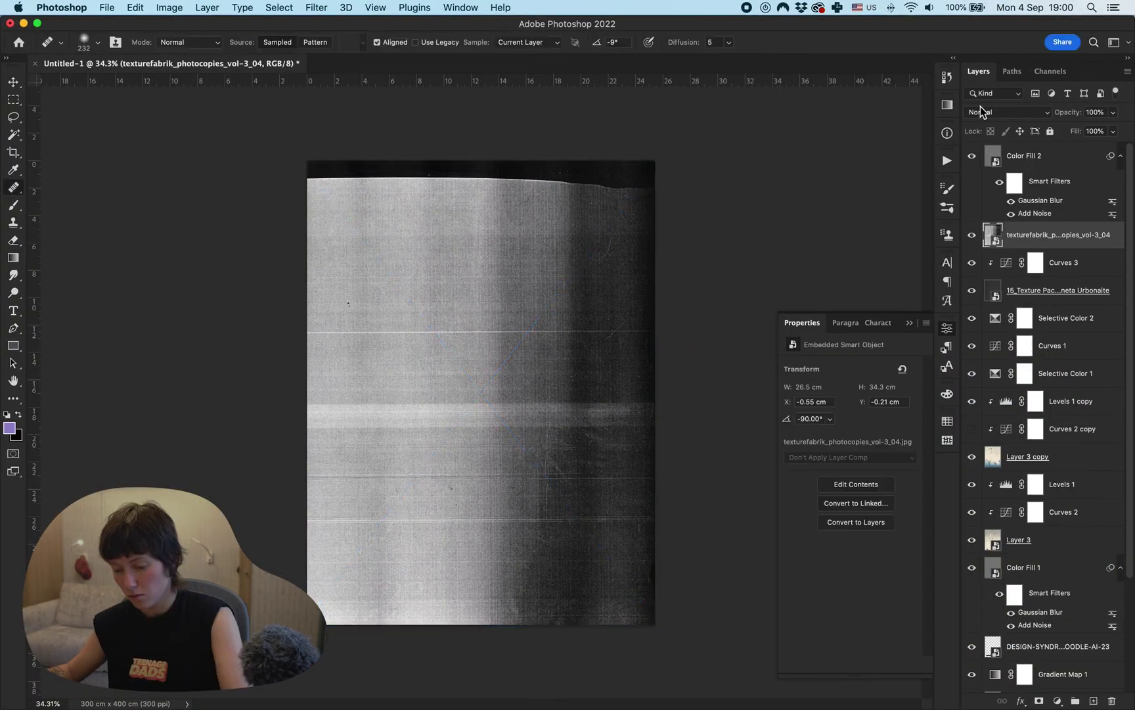
click(982, 111)
click(987, 264)
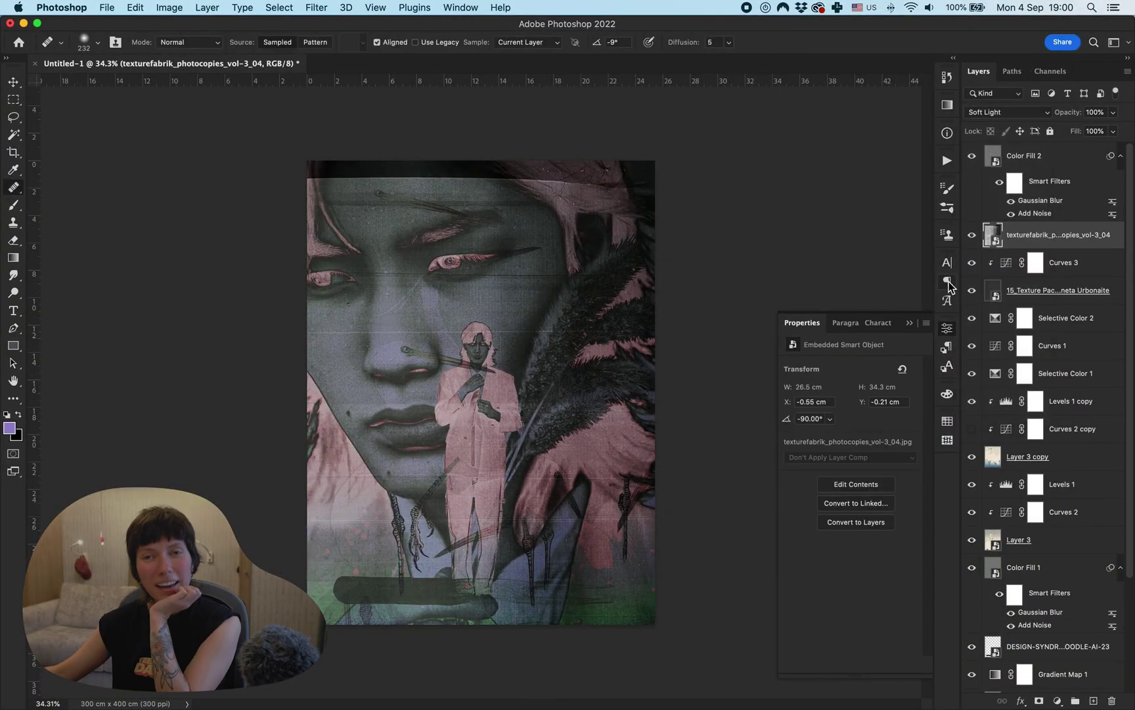
key(BackSpace)
drag(1034, 621, 1055, 278)
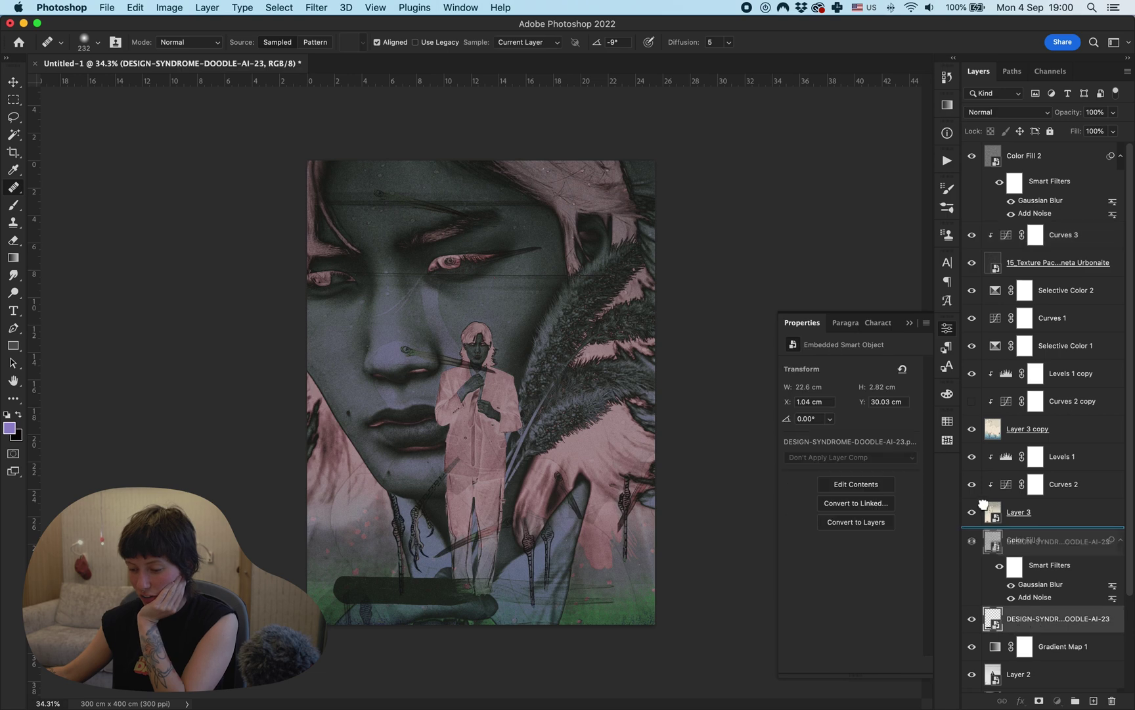
- Draw a lasso selection, then add and delete an empty clipped layer above Layer 3
click(13, 118)
drag(477, 255, 456, 273)
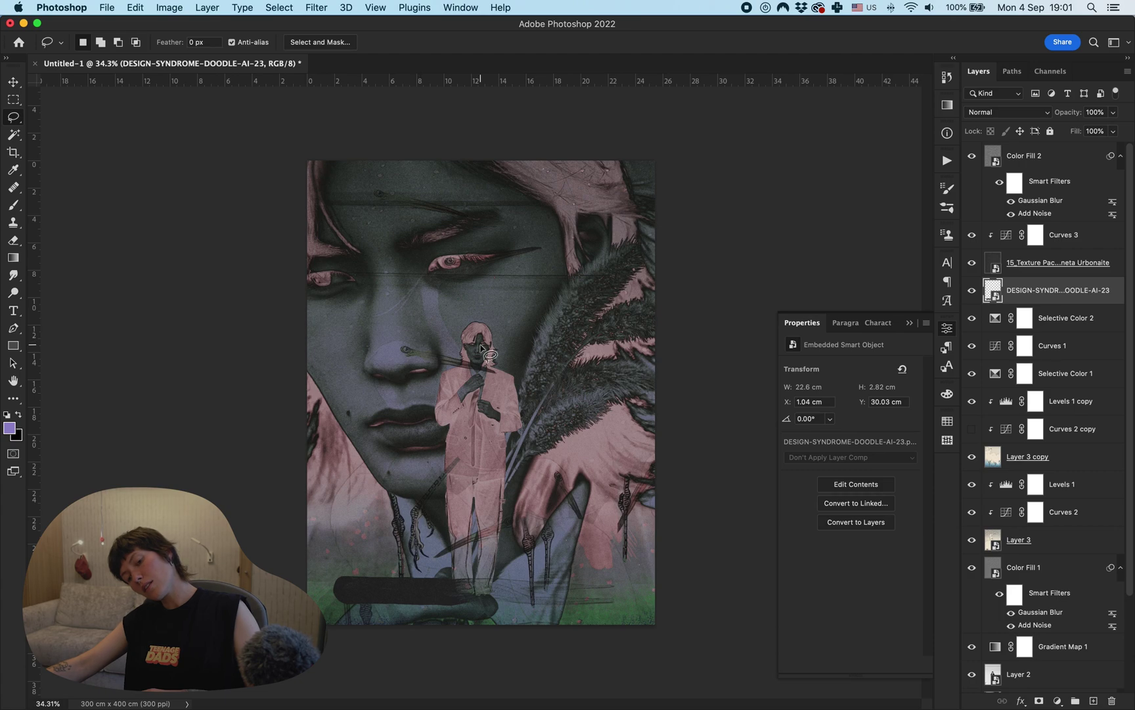
click(1043, 540)
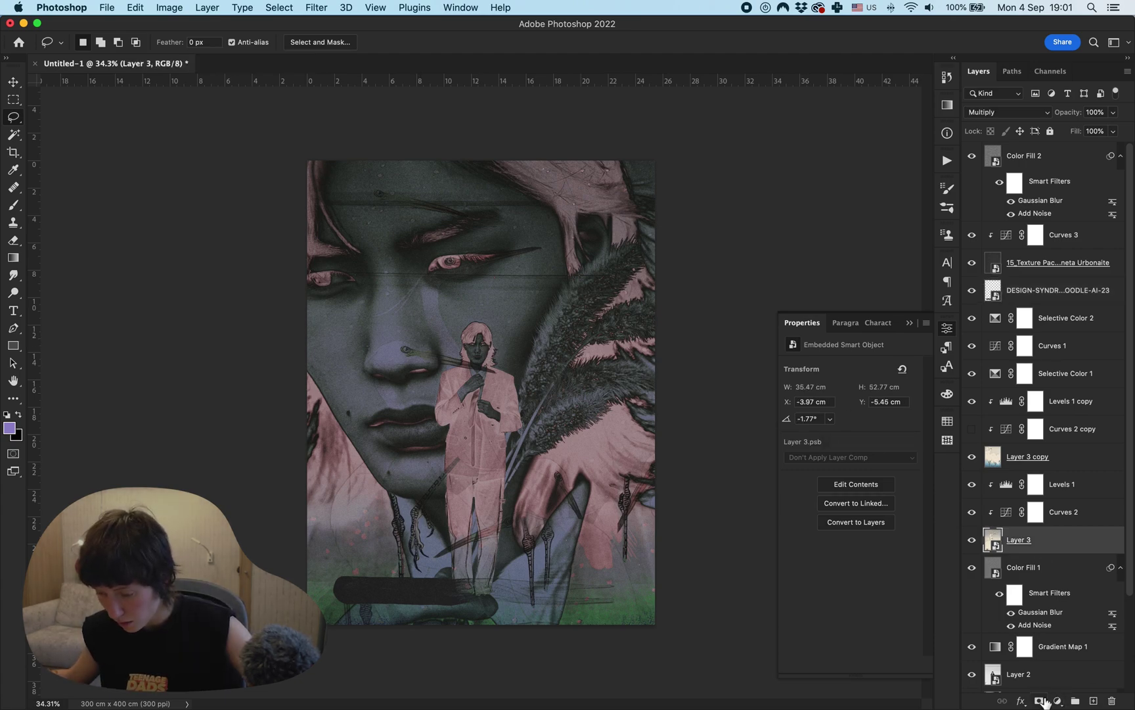
right_click(994, 539)
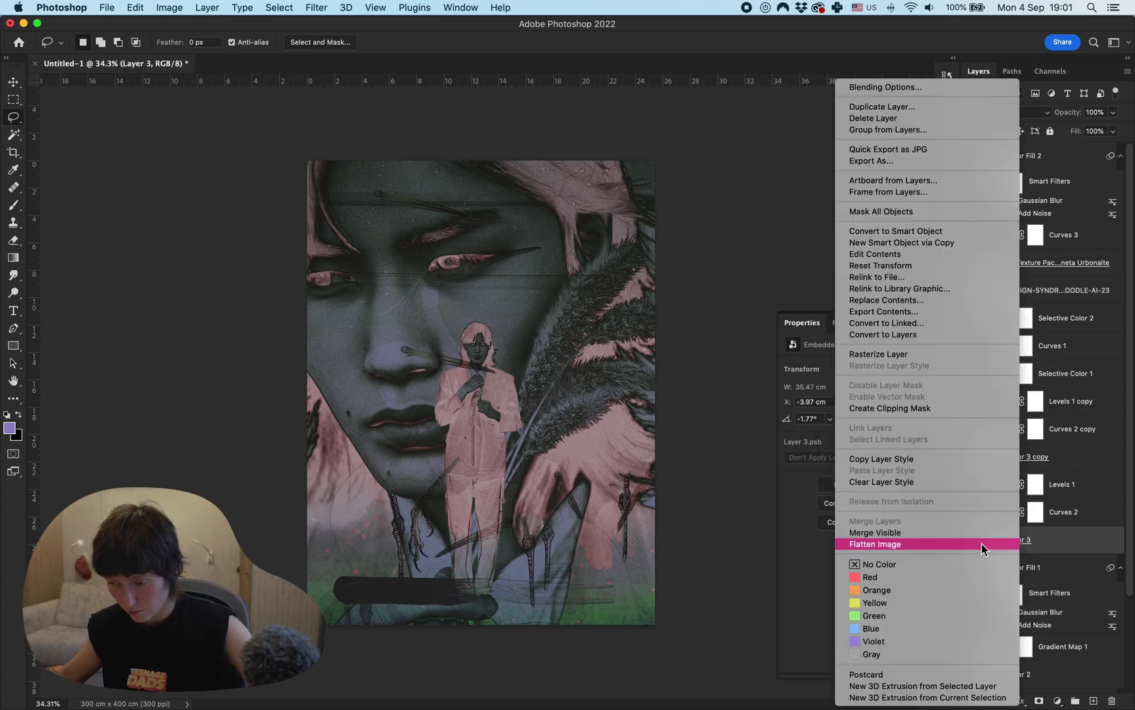
key(Escape)
key(super+alt+shift+n)
key(j)
alt+click(992, 554)
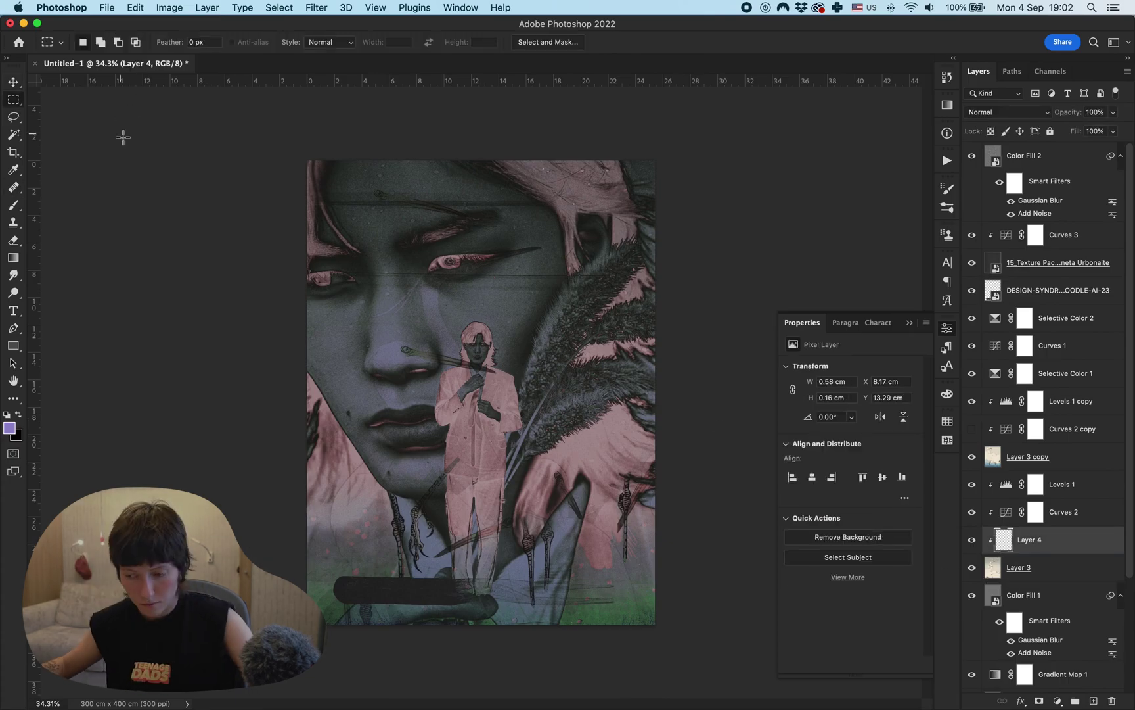
key(BackSpace)
- Free Transform Layer 3 copy, stretching it wider to the left
click(1028, 457)
key(super+t)
drag(224, 291, 160, 291)
key(Return)
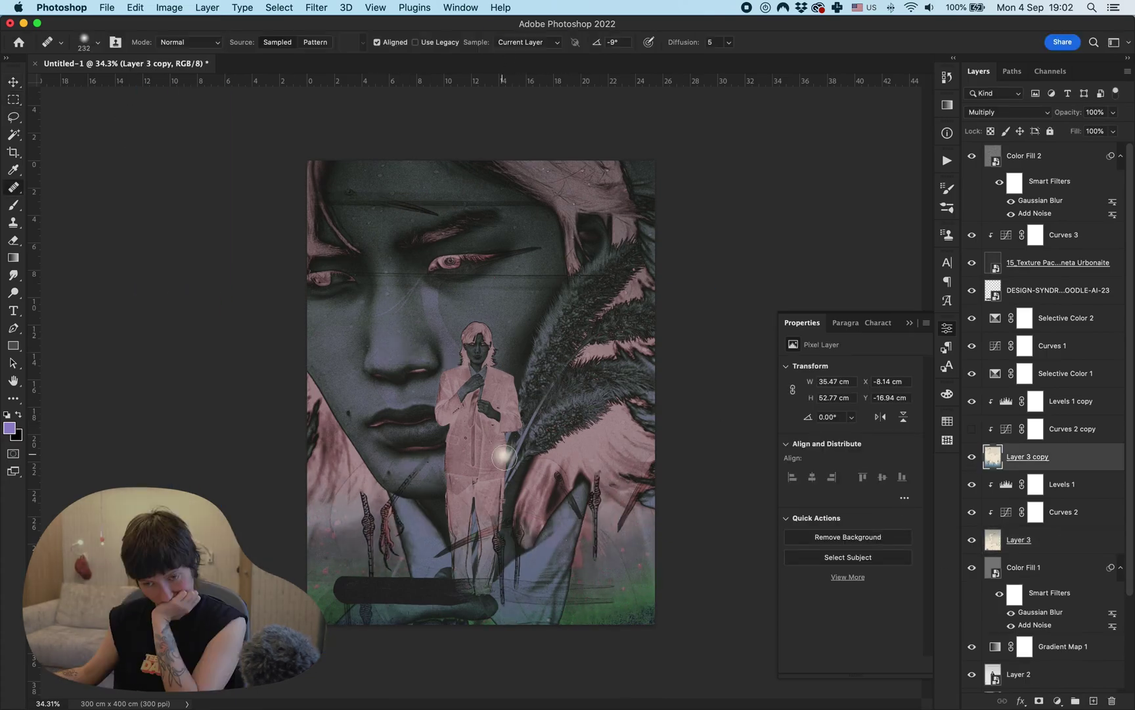